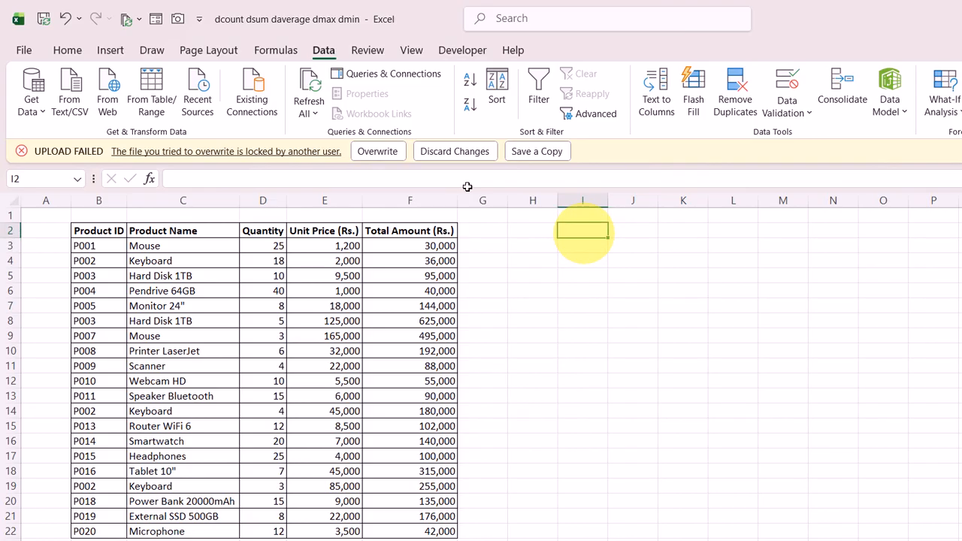
# Enter the labels Average, averageif, averageifs and daverage in cells I2 to I5, and fit column I to its contents.
pyautogui.write('verage')
pyautogui.press('Return')
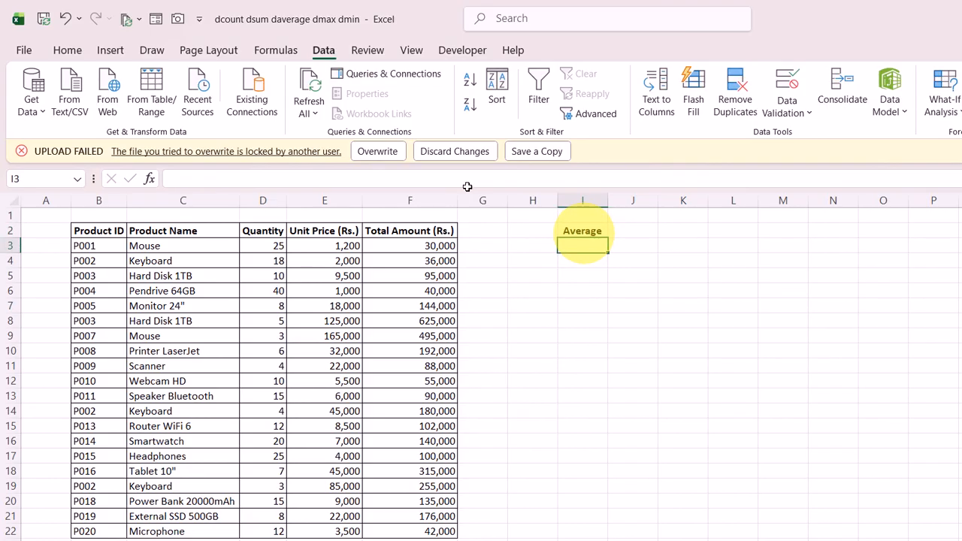
pyautogui.write('averageif')
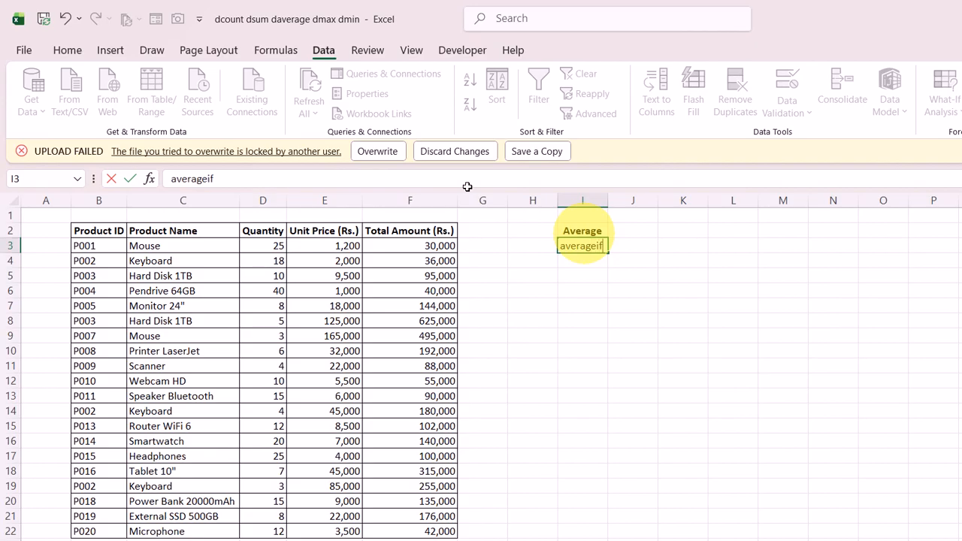
pyautogui.press('Return')
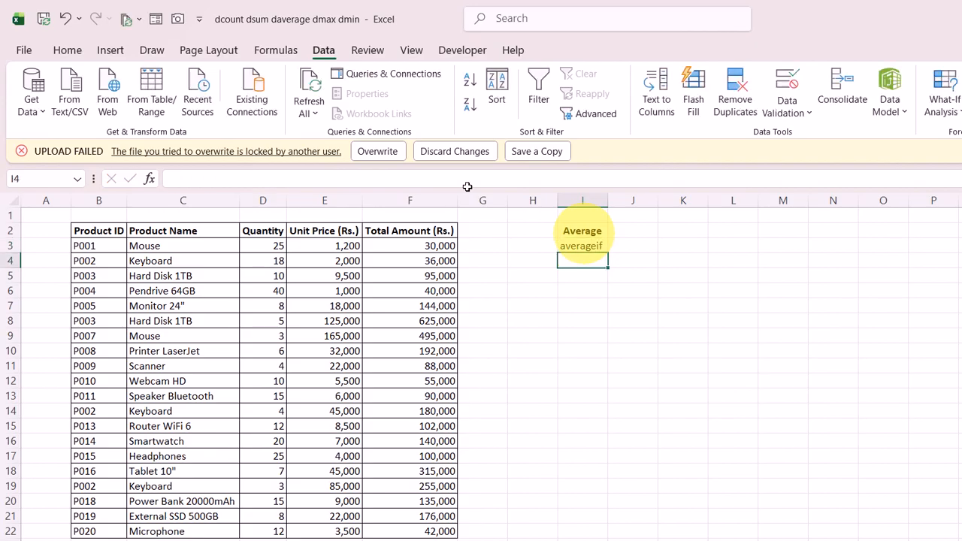
pyautogui.write('averageifs')
pyautogui.press('Return')
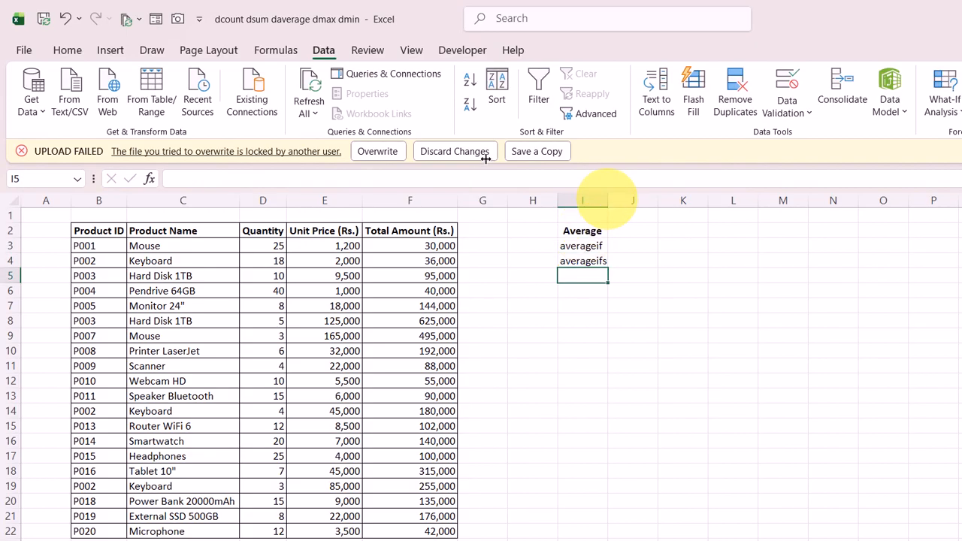
pyautogui.doubleClick(608, 200)
pyautogui.write('daverage')
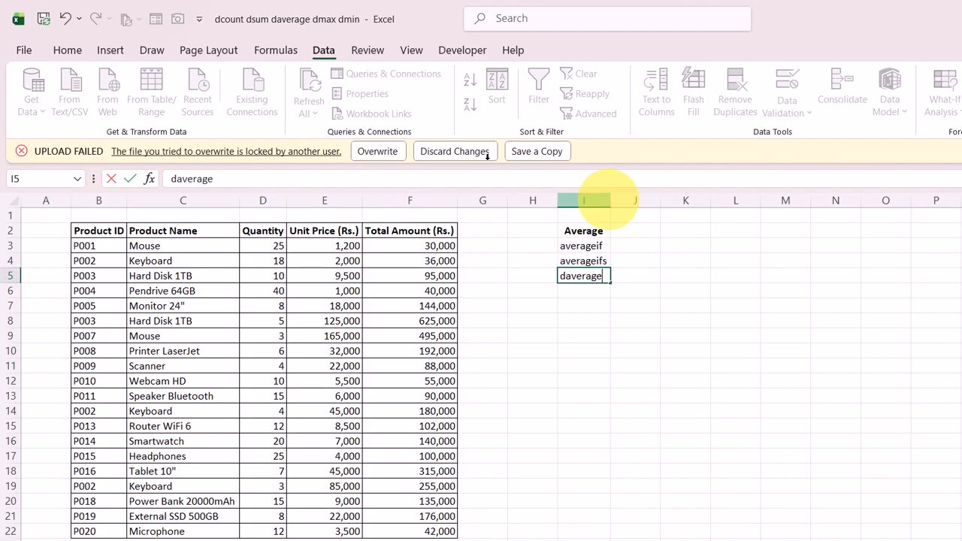
pyautogui.press('Return')
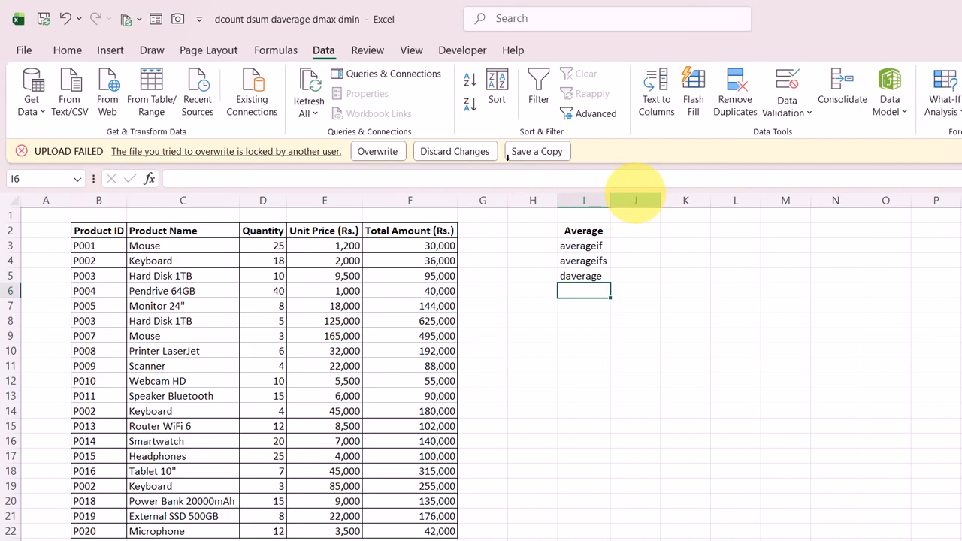
pyautogui.moveTo(580, 246); pyautogui.dragTo(579, 285)
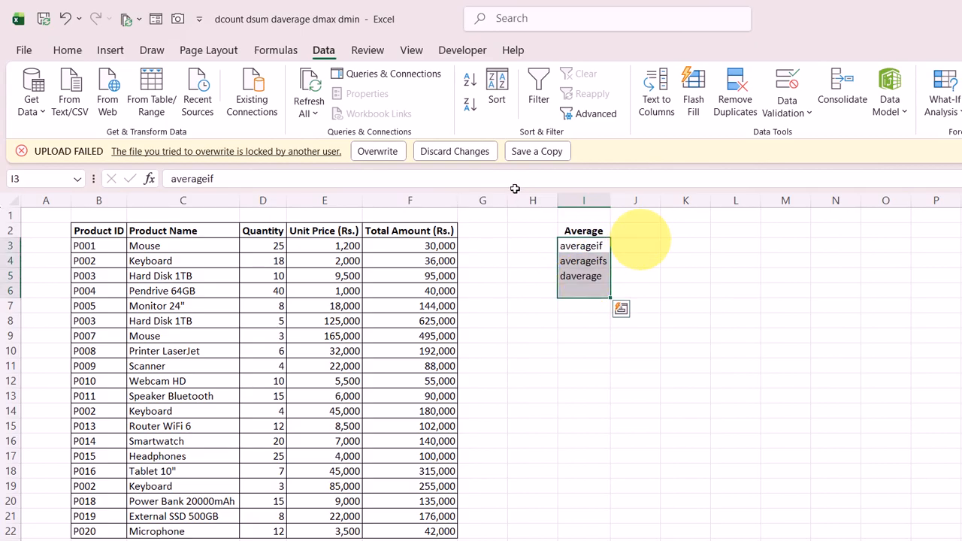
# Calculate the average of the Total Amount column in cell K2 with AVERAGE over F3:F22.
pyautogui.click(684, 232)
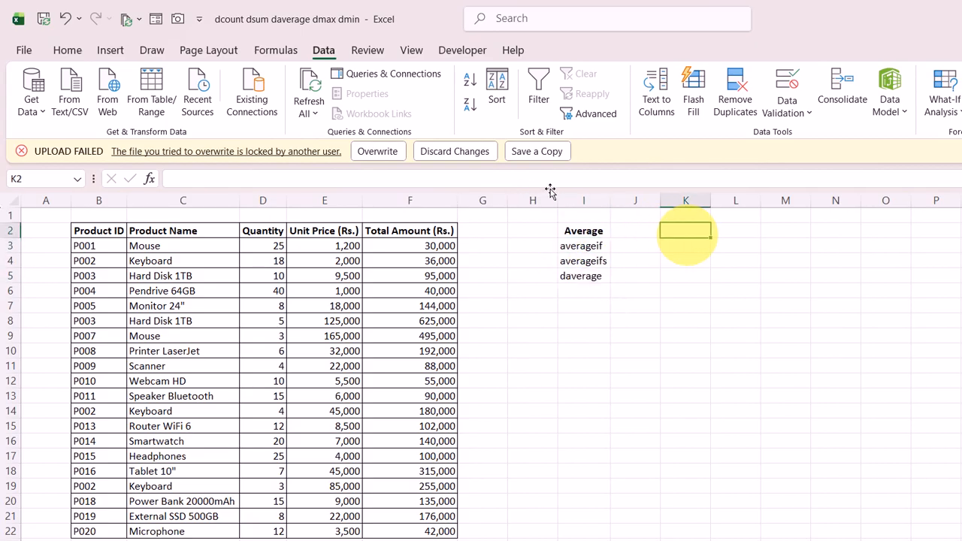
pyautogui.write('=av')
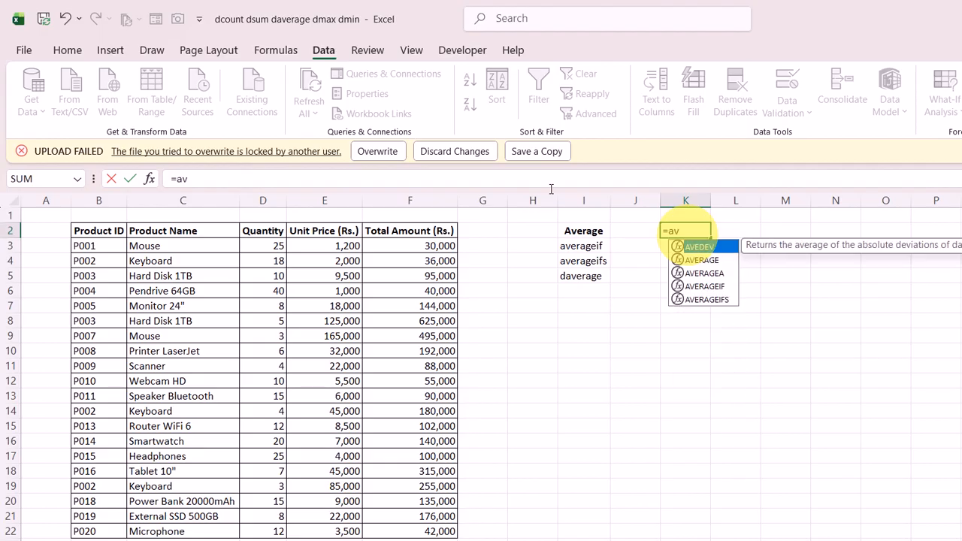
pyautogui.press('Down')
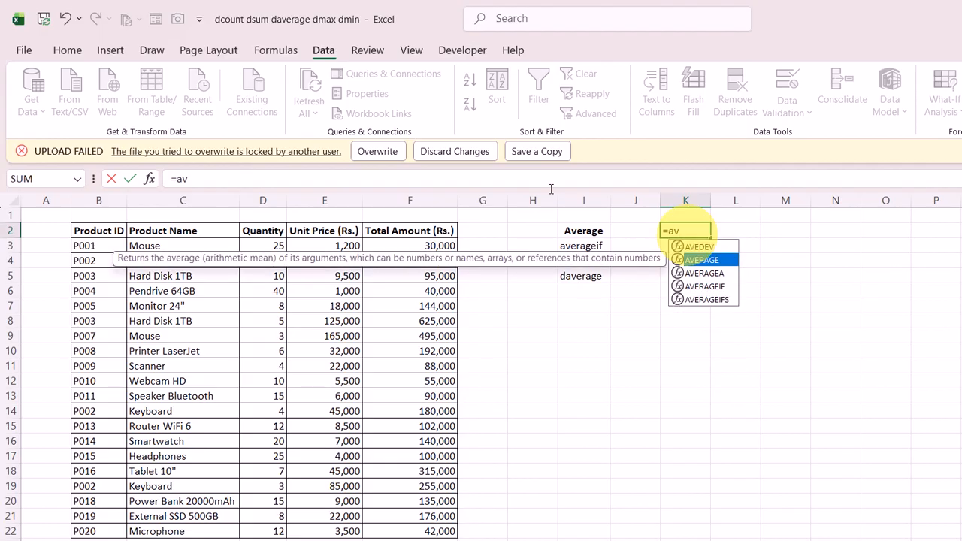
pyautogui.press('Tab')
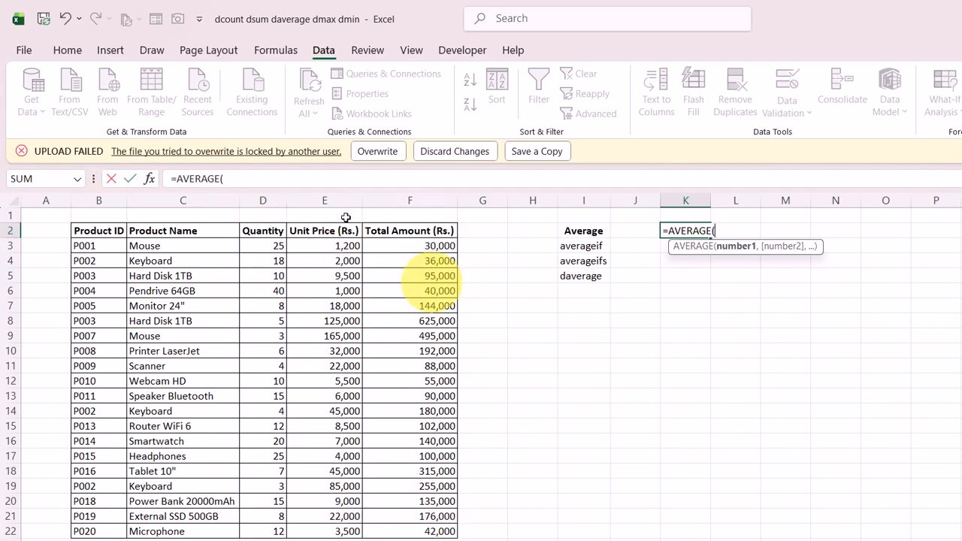
pyautogui.moveTo(429, 246); pyautogui.dragTo(438, 530)
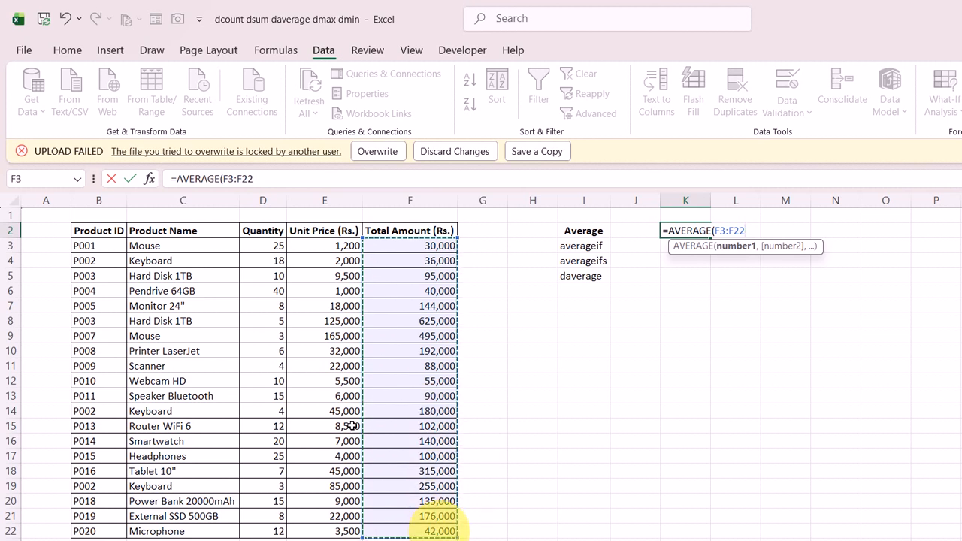
pyautogui.press('Return')
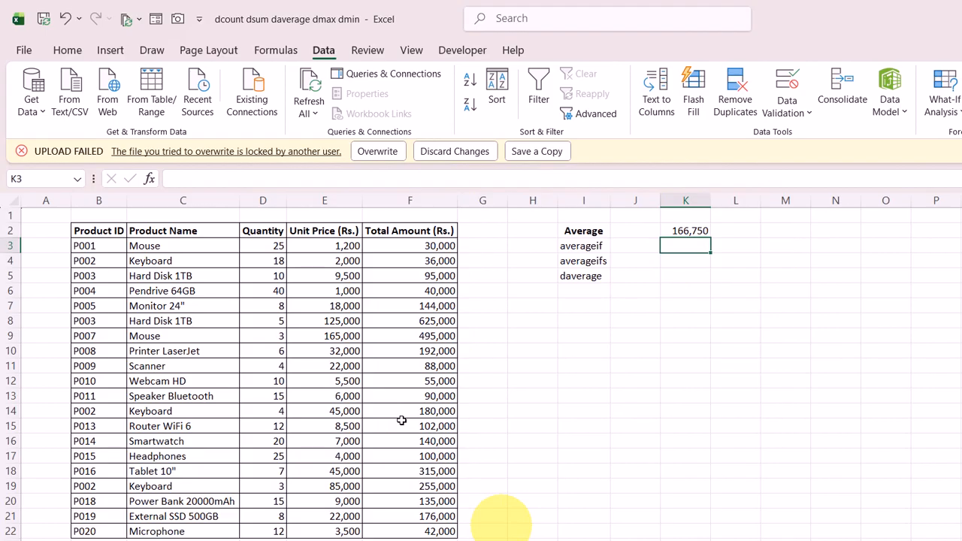
# Calculate the average total amount for product P003 in cell K3 with AVERAGEIF, using range B3:B22, criterion "P003" and average range F3:F22.
pyautogui.write('=')
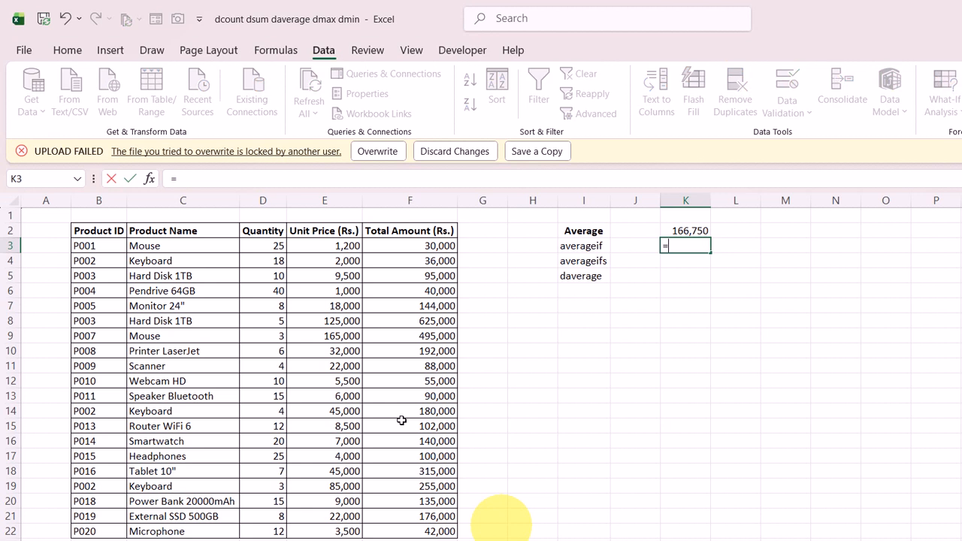
pyautogui.write('avera')
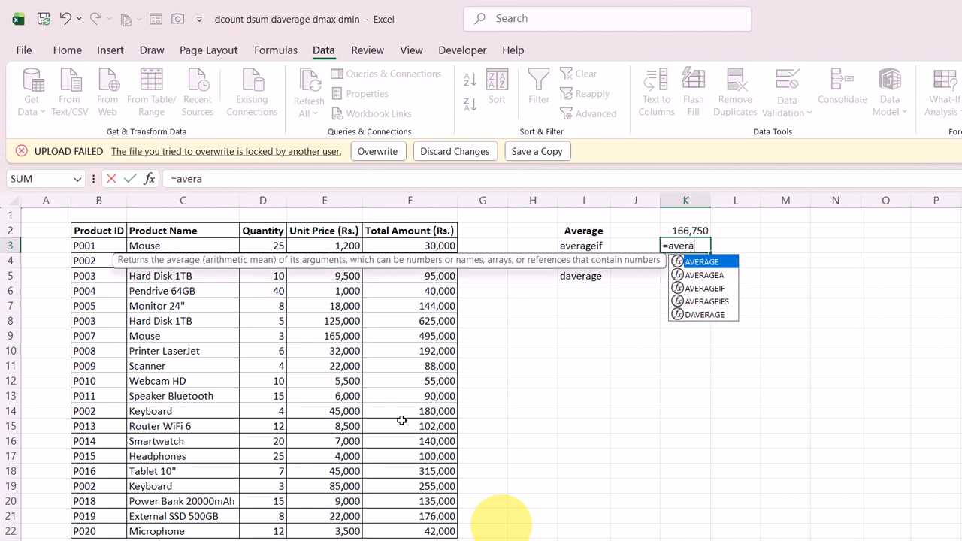
pyautogui.write('gei')
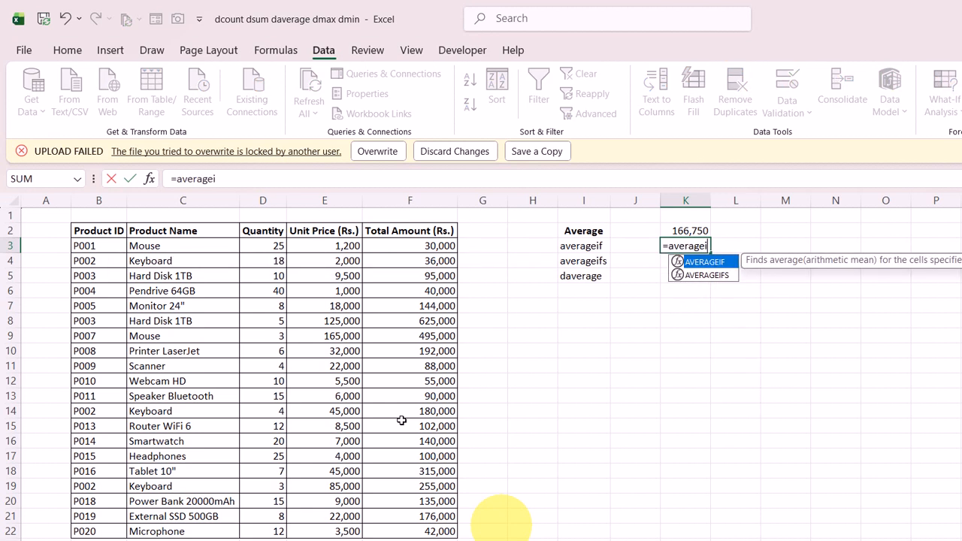
pyautogui.press('Tab')
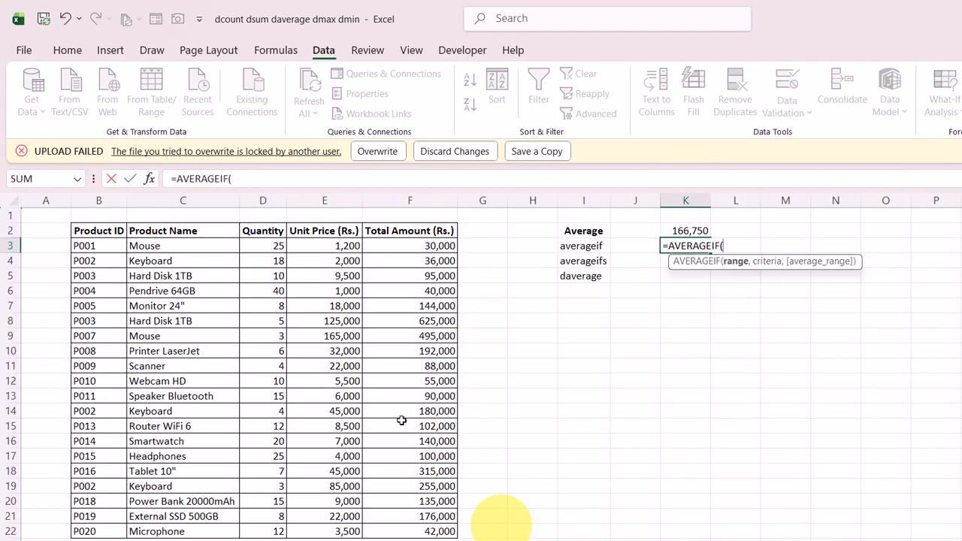
pyautogui.moveTo(89, 247); pyautogui.dragTo(94, 526)
pyautogui.write(',')
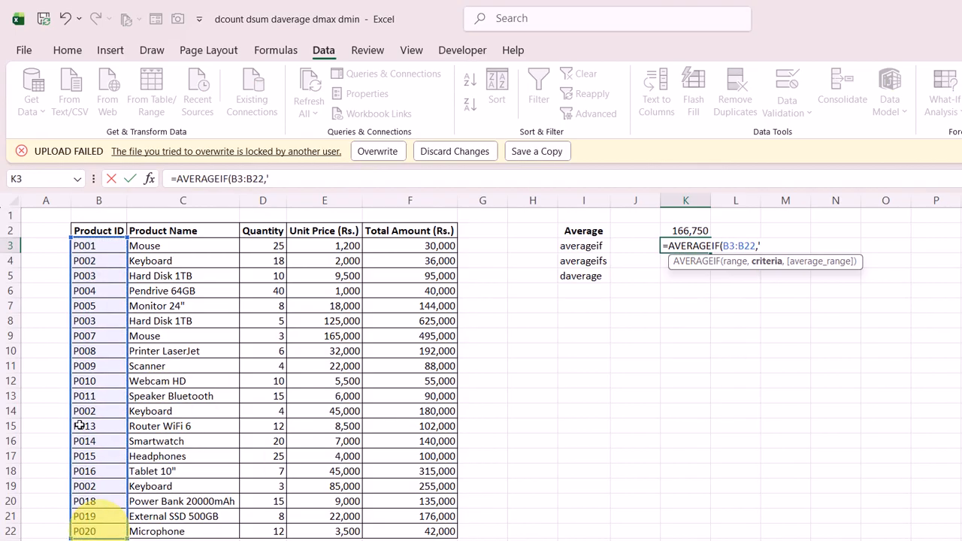
pyautogui.write("'P00")
pyautogui.write('3')
pyautogui.press('BackSpace')
pyautogui.press('BackSpace')
pyautogui.press('BackSpace')
pyautogui.press('BackSpace')
pyautogui.write('P003",')
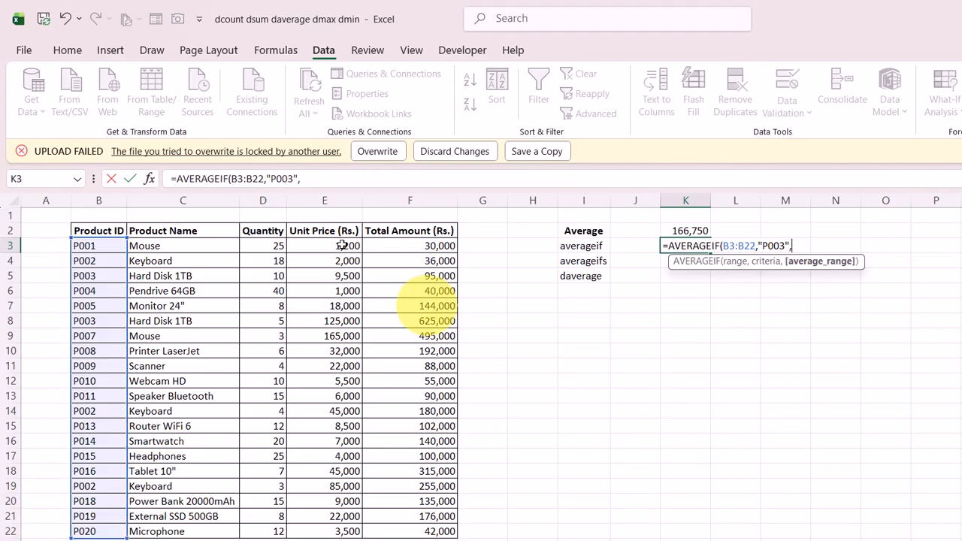
pyautogui.moveTo(410, 246); pyautogui.dragTo(406, 530)
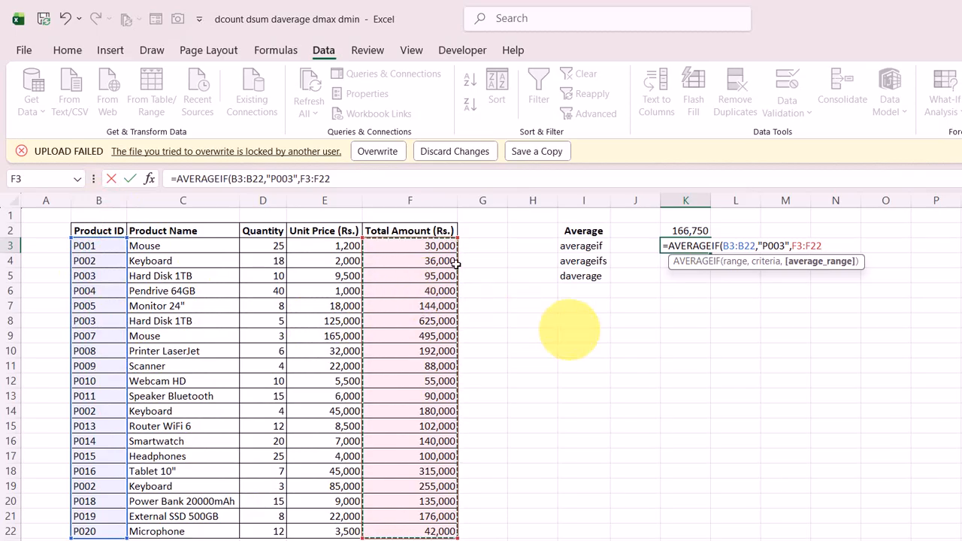
pyautogui.press('Return')
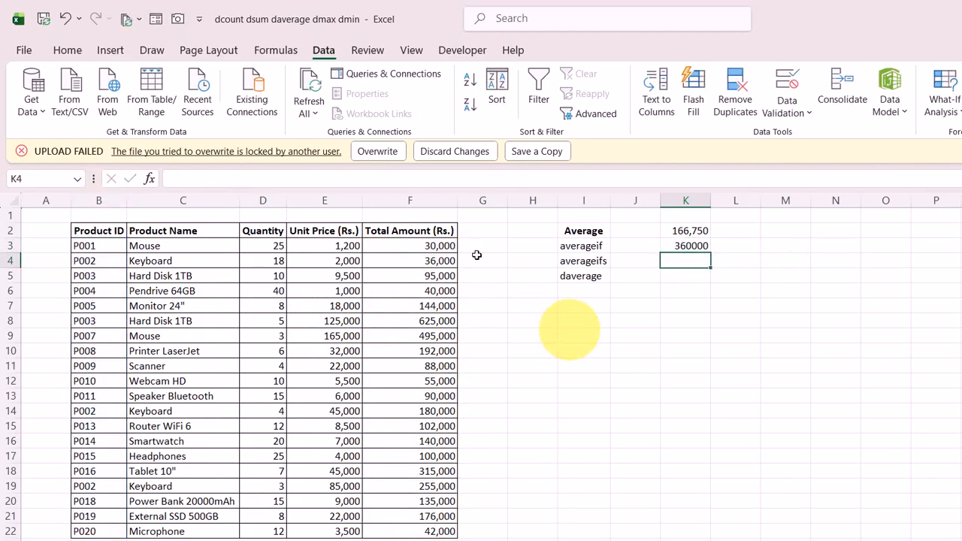
pyautogui.press('Up')
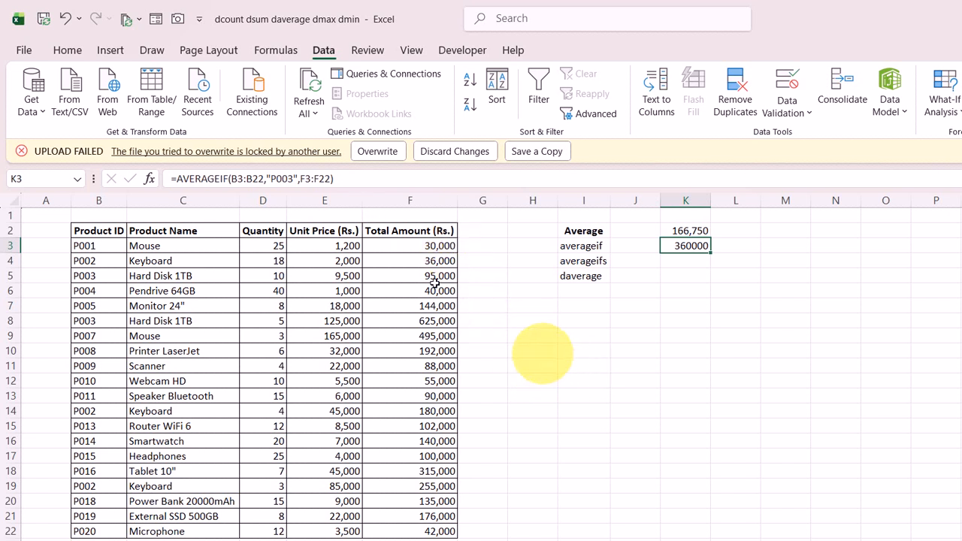
# Calculate the average of the three P002 keyboard amounts in cell H10 with AVERAGE of F4, F19 and F14.
pyautogui.click(538, 352)
pyautogui.write('=aver')
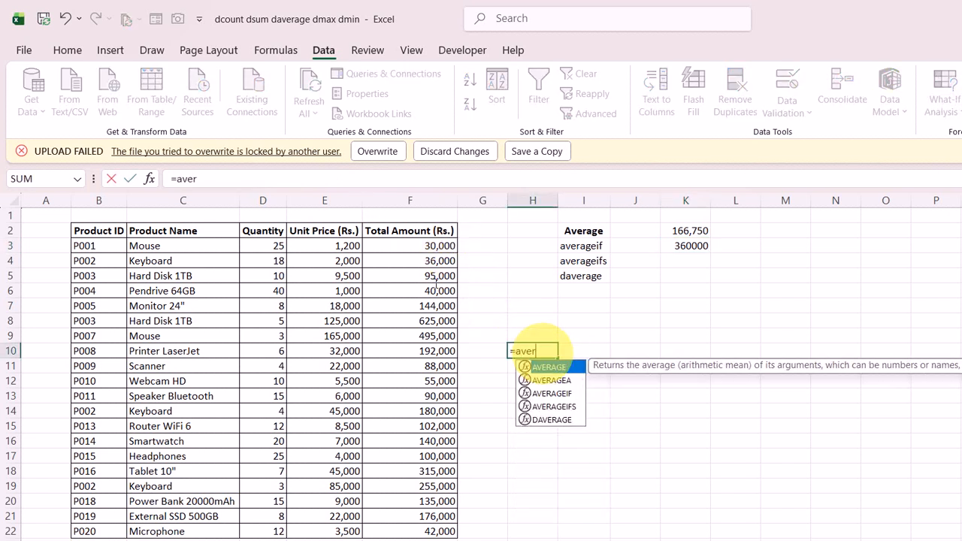
pyautogui.write('age')
pyautogui.press('Tab')
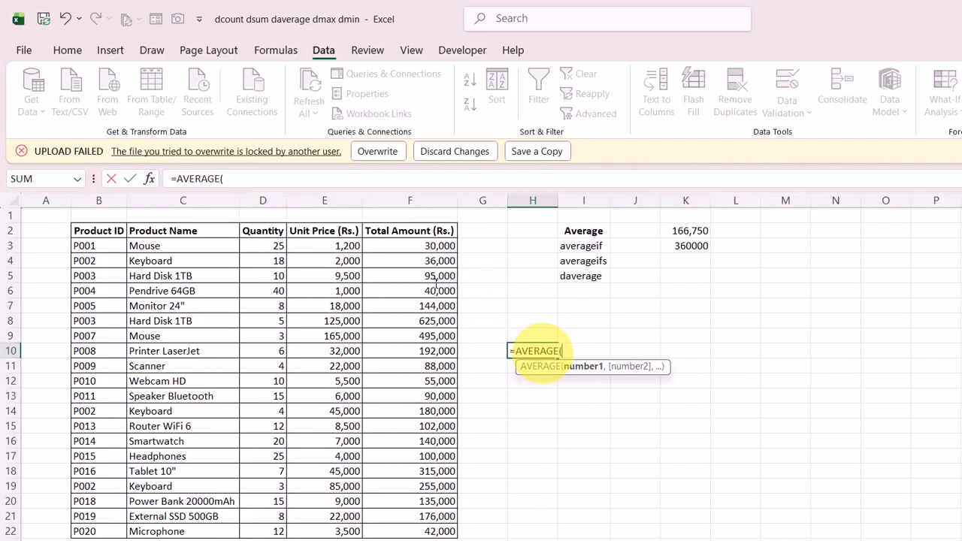
pyautogui.click(425, 261)
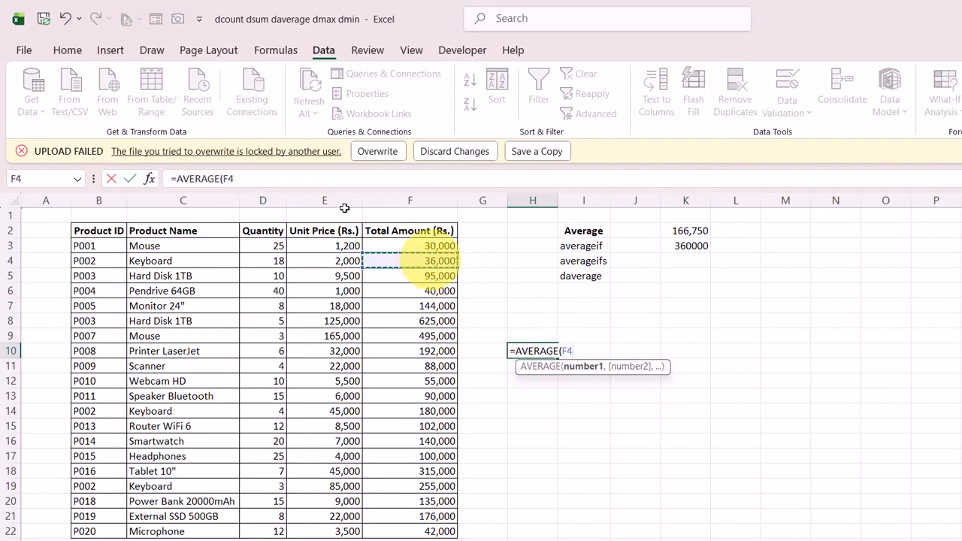
pyautogui.write(',')
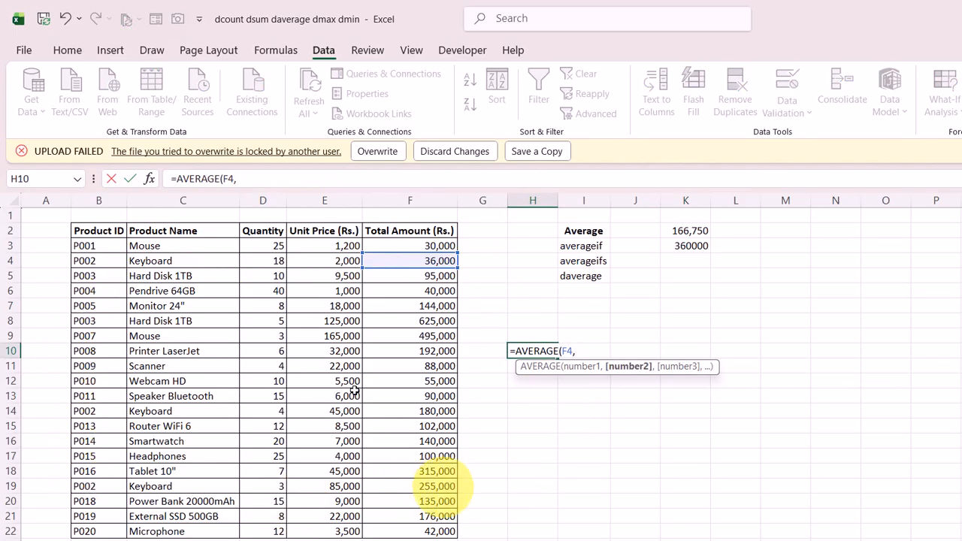
pyautogui.click(442, 486)
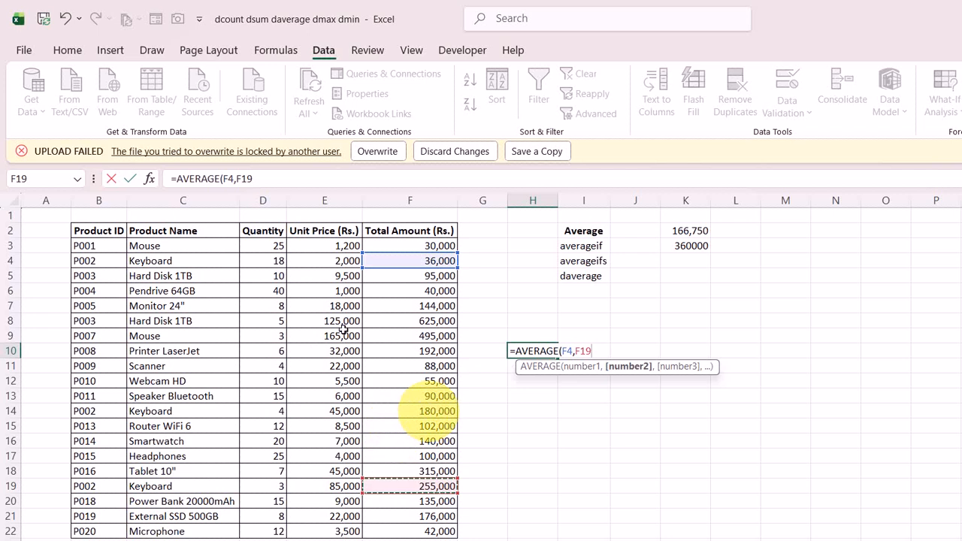
pyautogui.write(',')
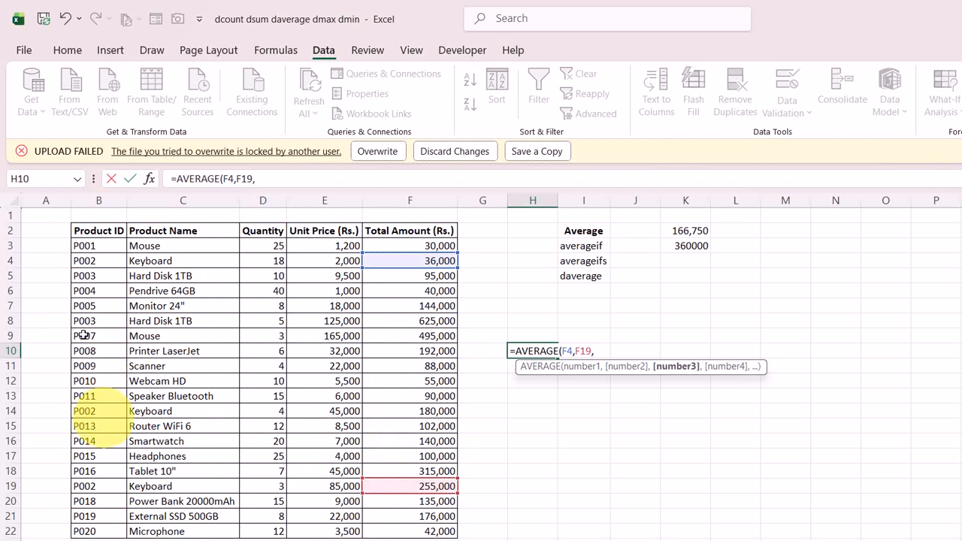
pyautogui.click(425, 411)
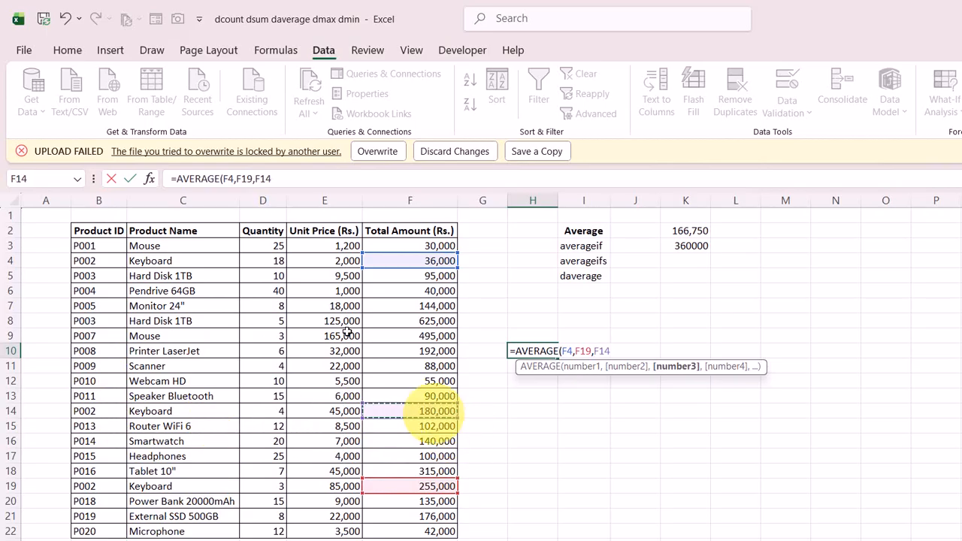
pyautogui.write(')')
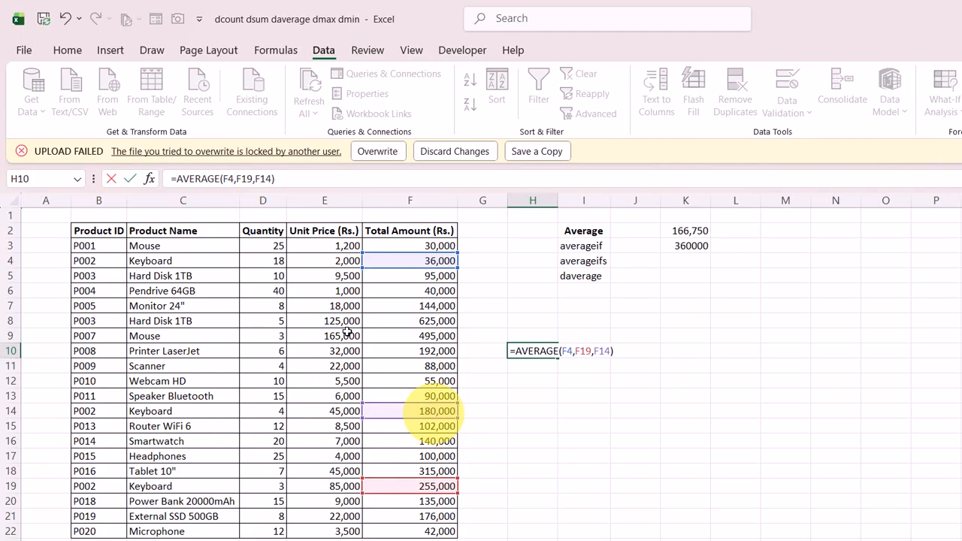
pyautogui.press('Return')
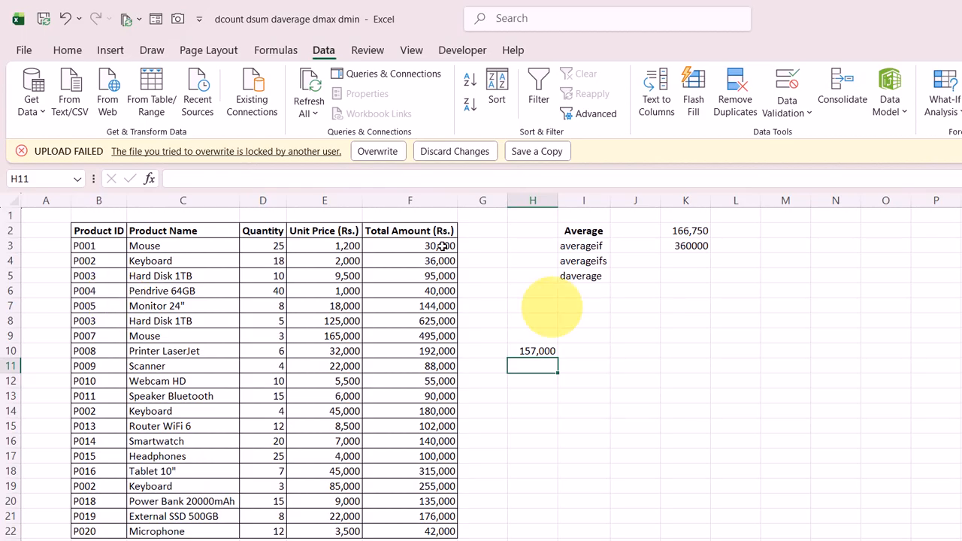
# Calculate the average of the P003 hard disk amounts in cell I10 with AVERAGE of F5 and F8, leaving a trailing comma after F8.
pyautogui.click(687, 246)
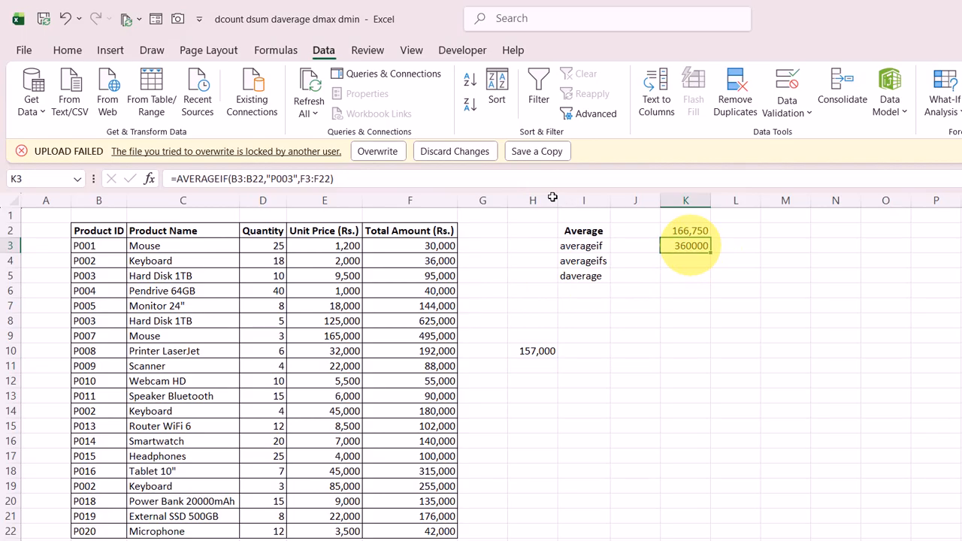
pyautogui.click(85, 276)
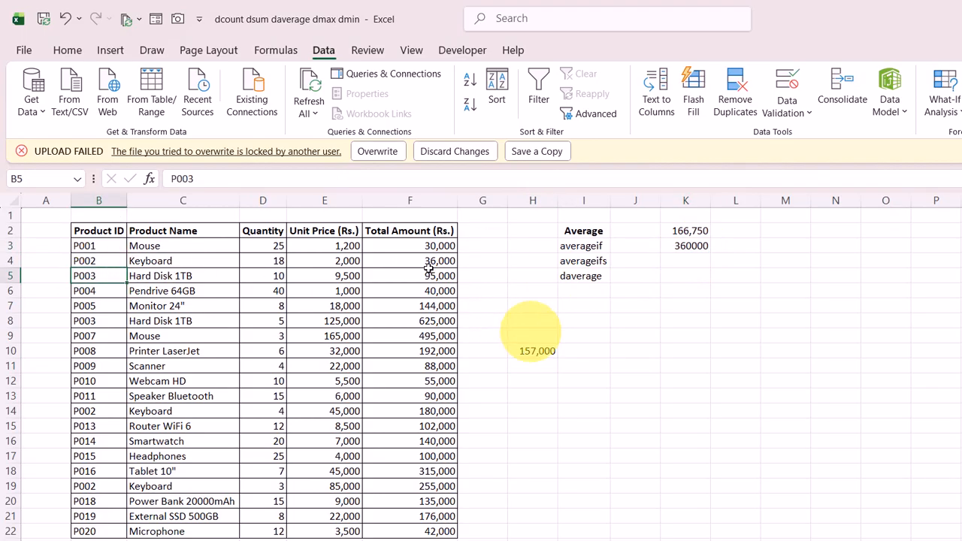
pyautogui.click(584, 351)
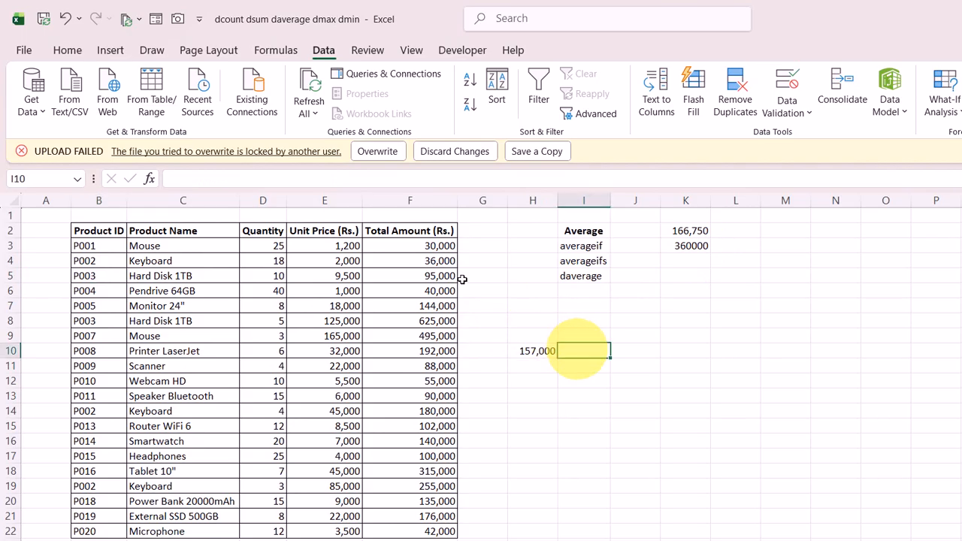
pyautogui.write('=avera')
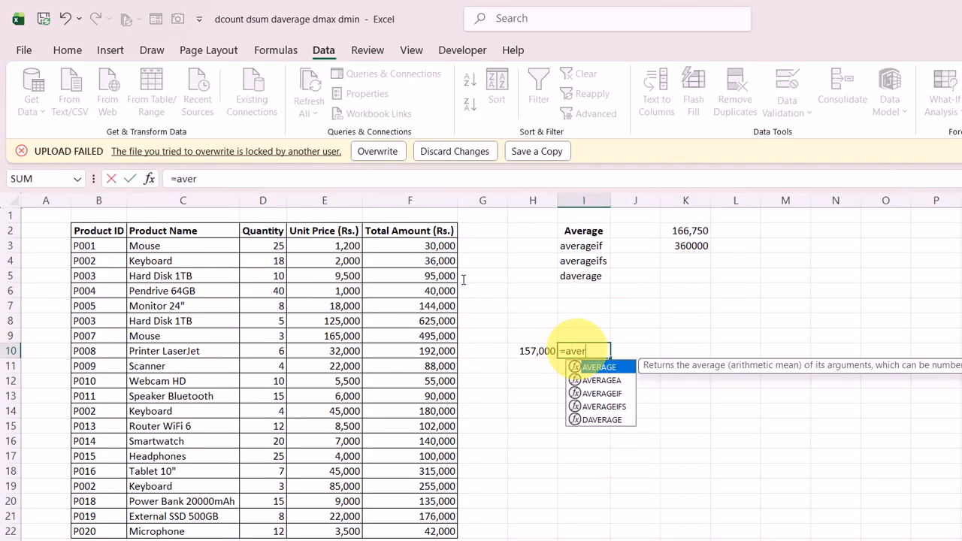
pyautogui.press('Tab')
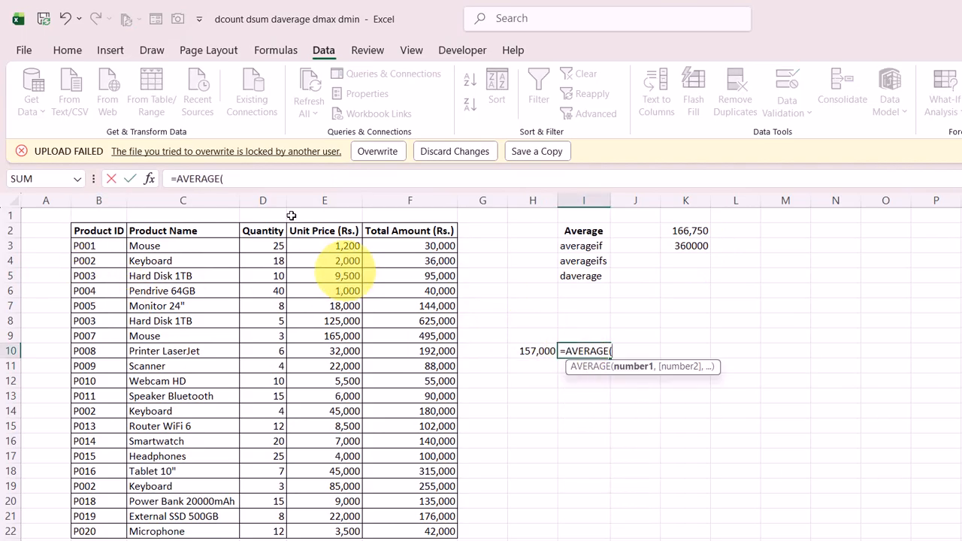
pyautogui.click(430, 275)
pyautogui.write(',')
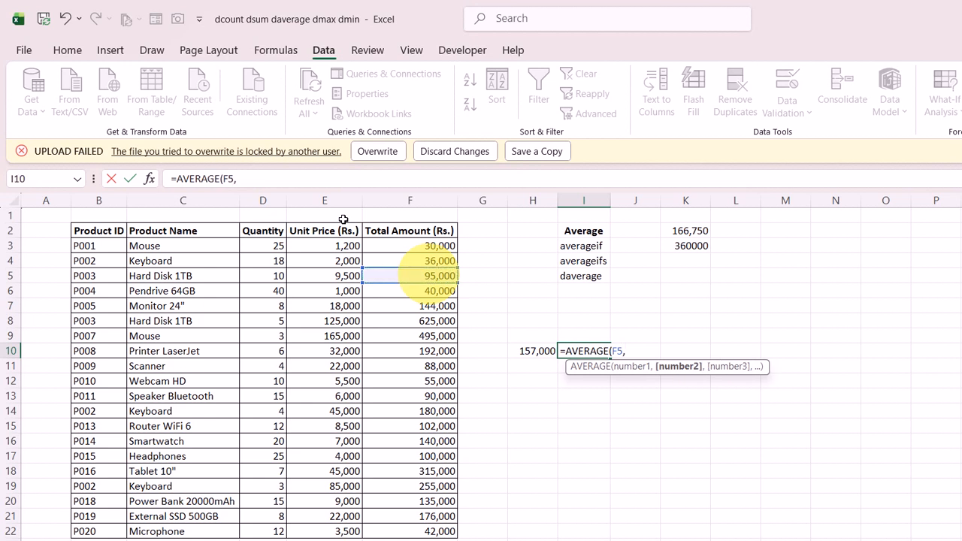
pyautogui.click(419, 321)
pyautogui.write(',')
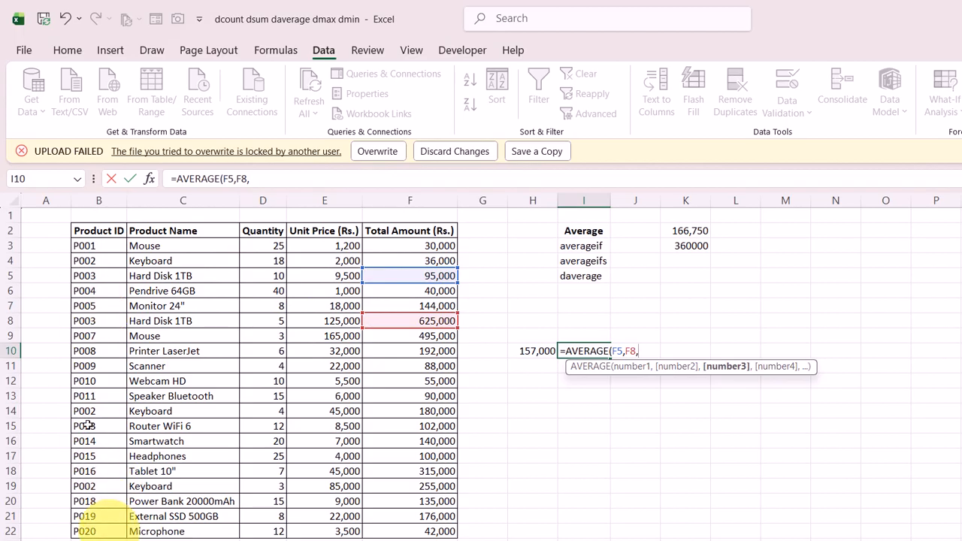
pyautogui.press('Return')
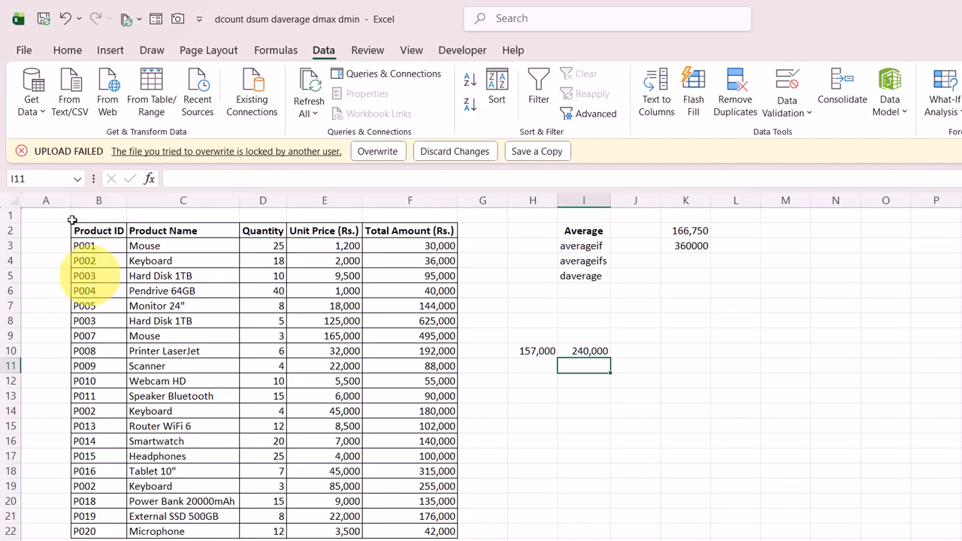
pyautogui.click(85, 276)
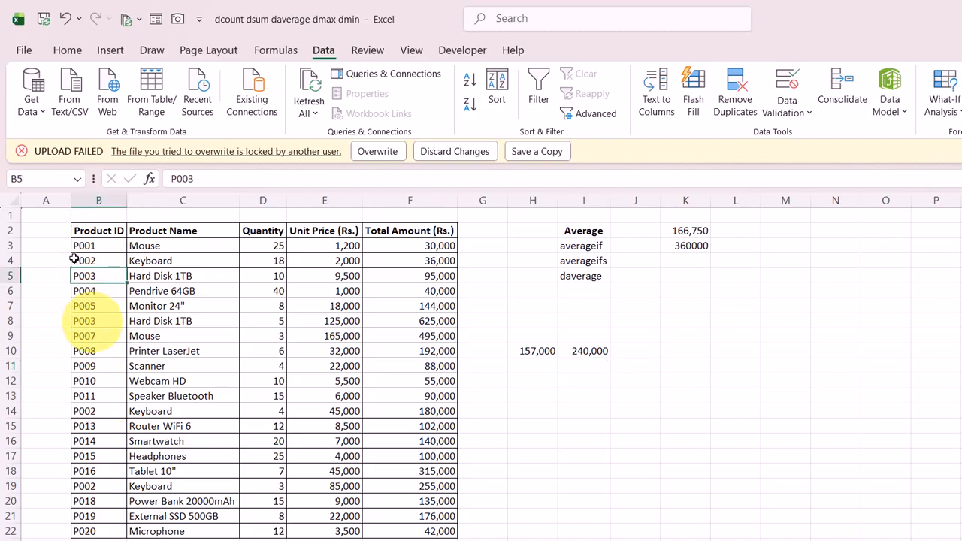
pyautogui.click(90, 321)
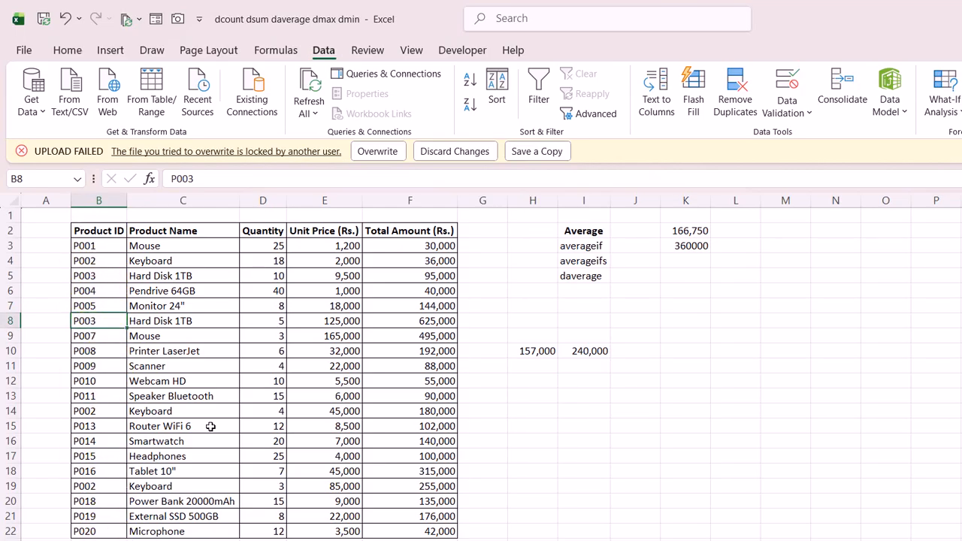
# Enter a DCOUNT formula in cell N3 with database B2:F22, field B2 and criteria range M2:M3.
pyautogui.click(853, 244)
pyautogui.write('=')
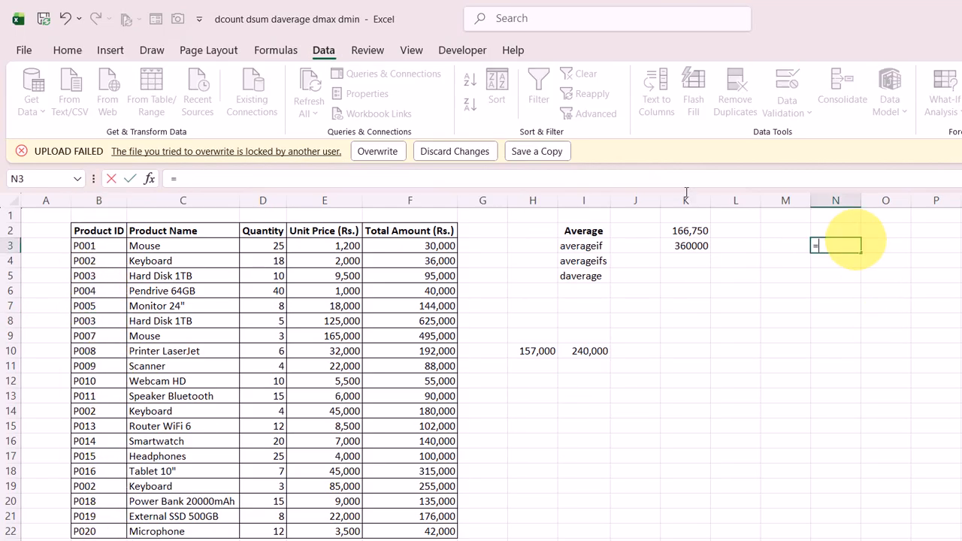
pyautogui.write('dcount')
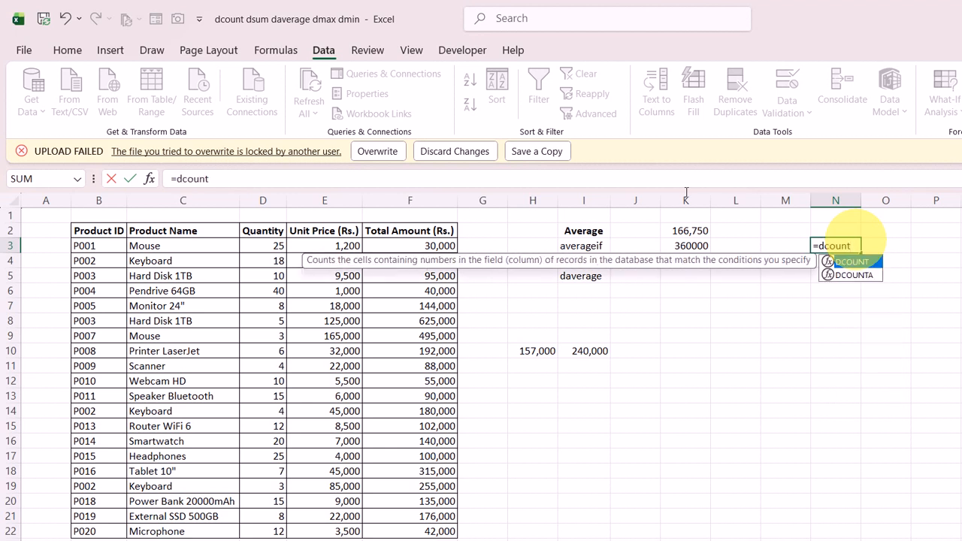
pyautogui.press('Tab')
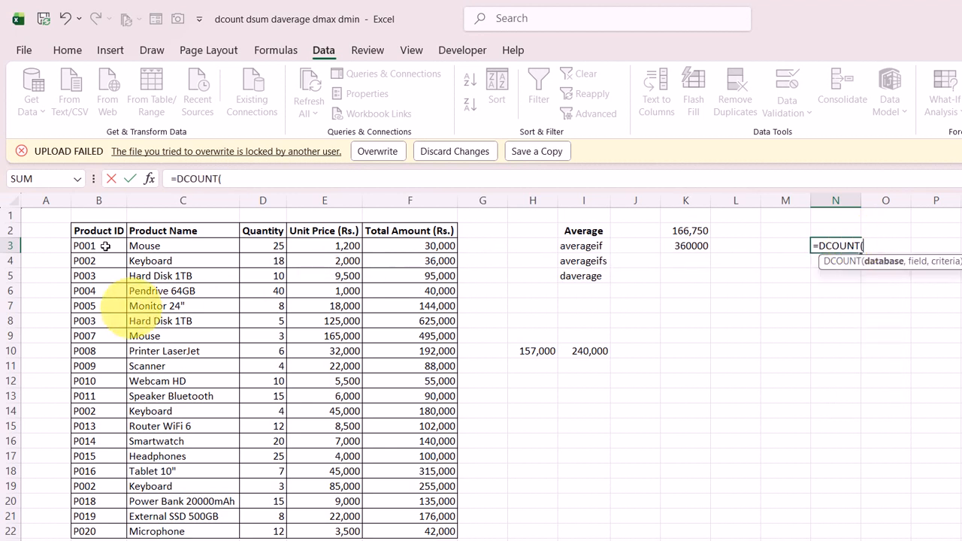
pyautogui.moveTo(90, 230); pyautogui.dragTo(421, 526)
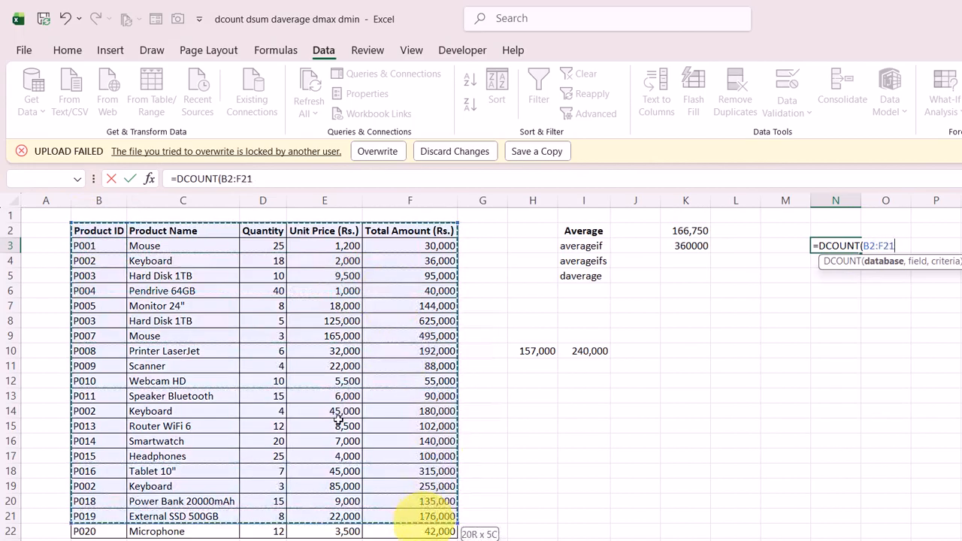
pyautogui.write(',')
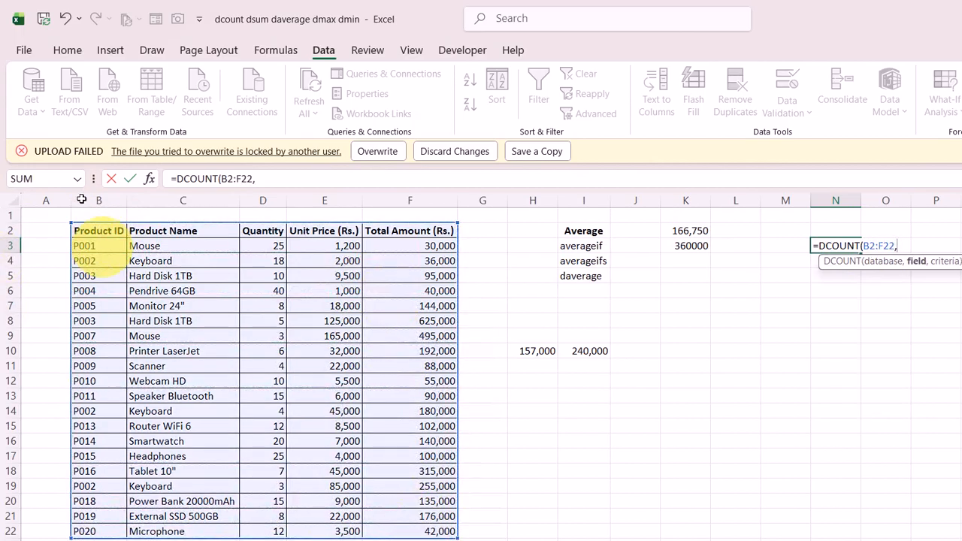
pyautogui.moveTo(87, 248); pyautogui.dragTo(87, 527)
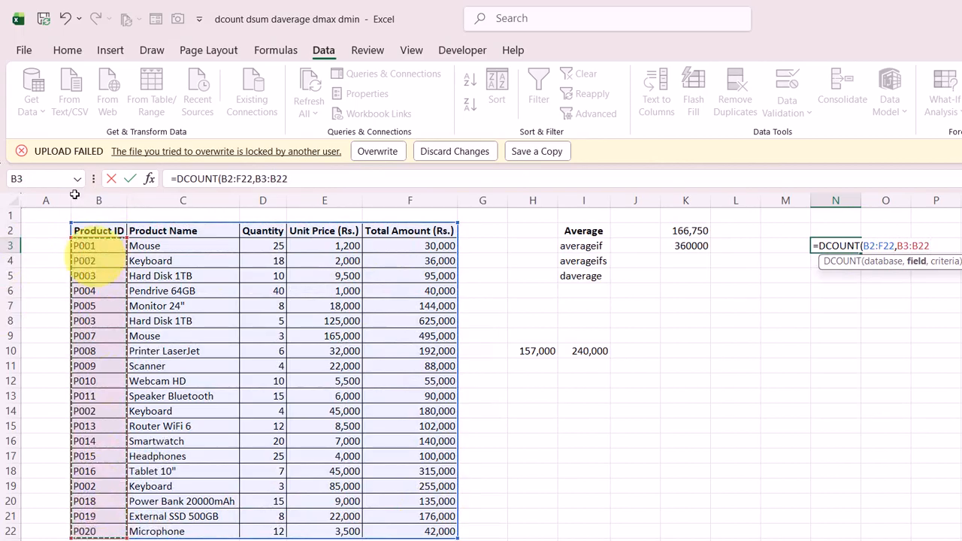
pyautogui.click(96, 230)
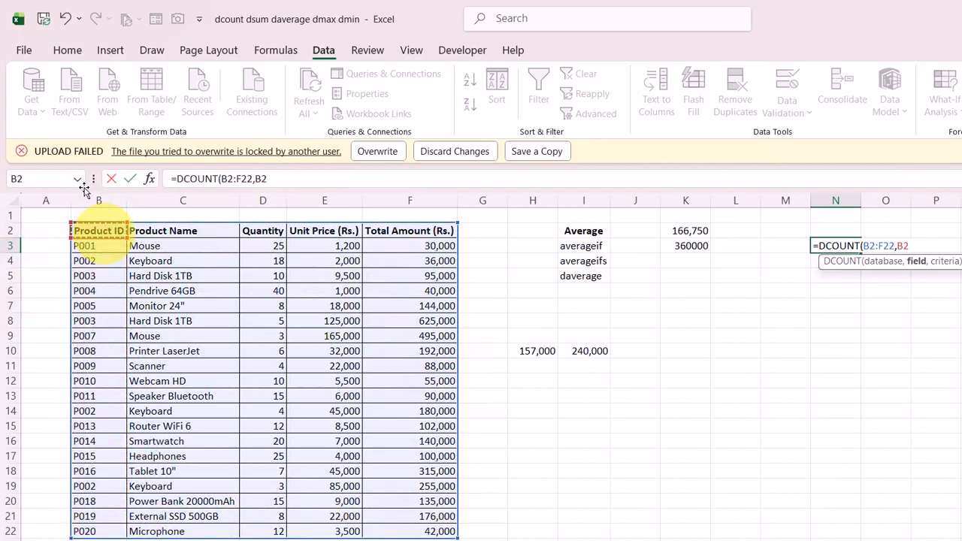
pyautogui.write(',')
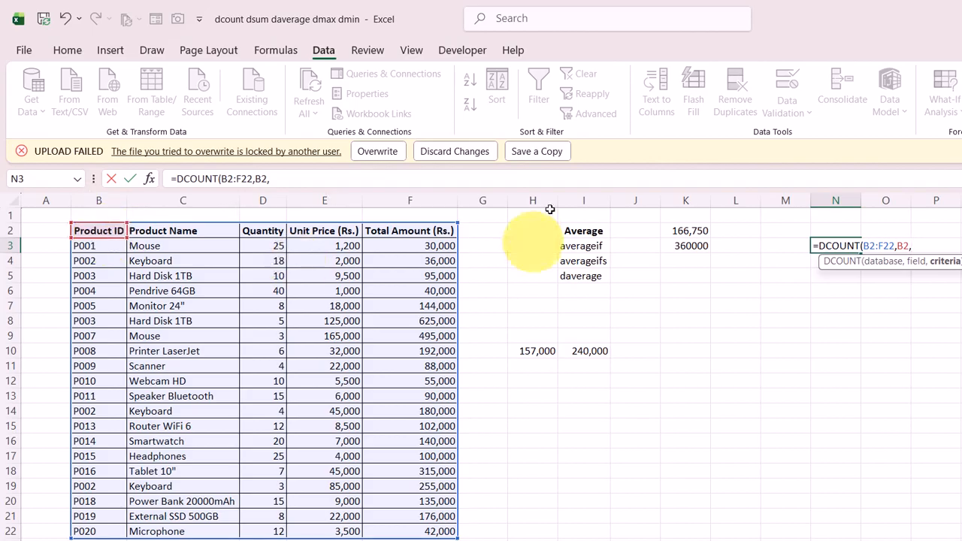
pyautogui.moveTo(785, 231); pyautogui.dragTo(785, 246)
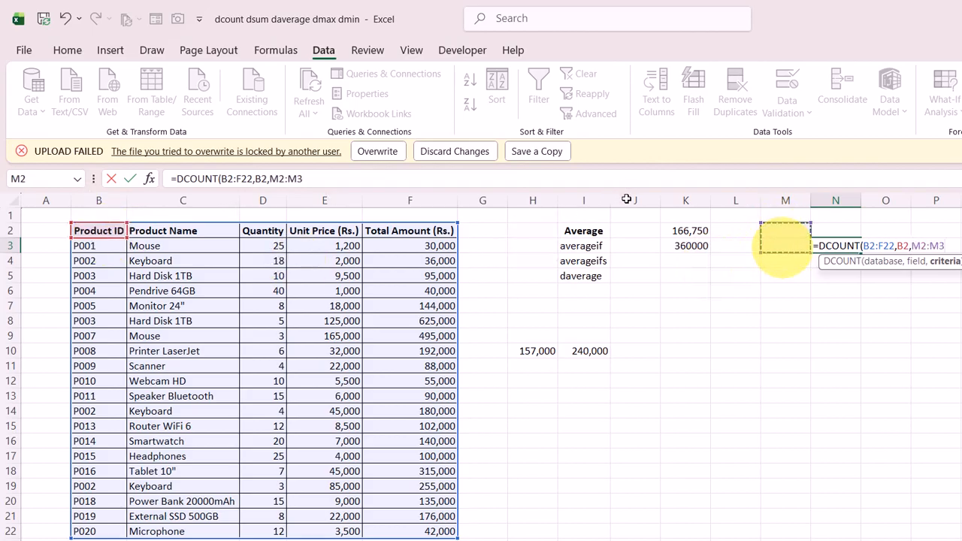
pyautogui.press('Return')
# Enter the criteria header PRODUCT ID in M2 and the value P003 in M3, and fit column M to its contents.
pyautogui.click(785, 230)
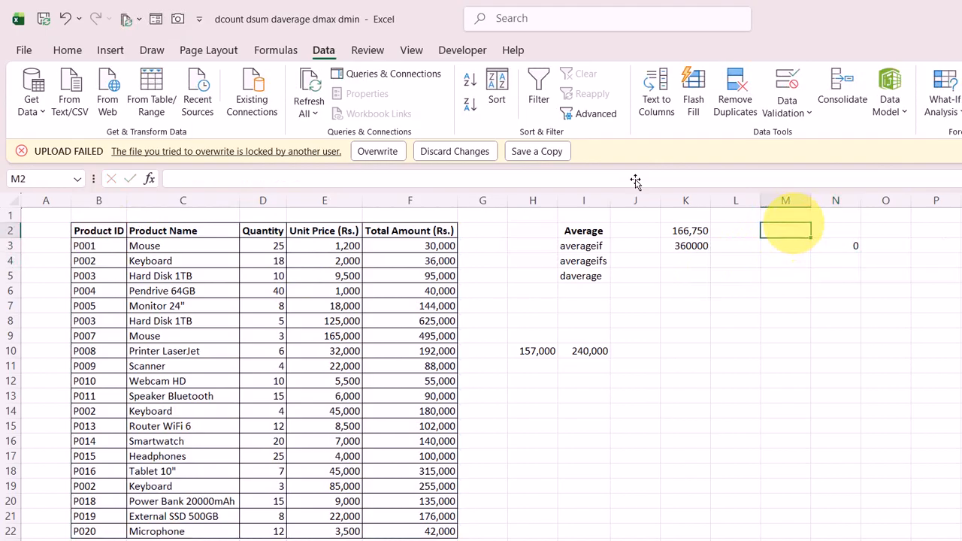
pyautogui.write('PRODUCT ID')
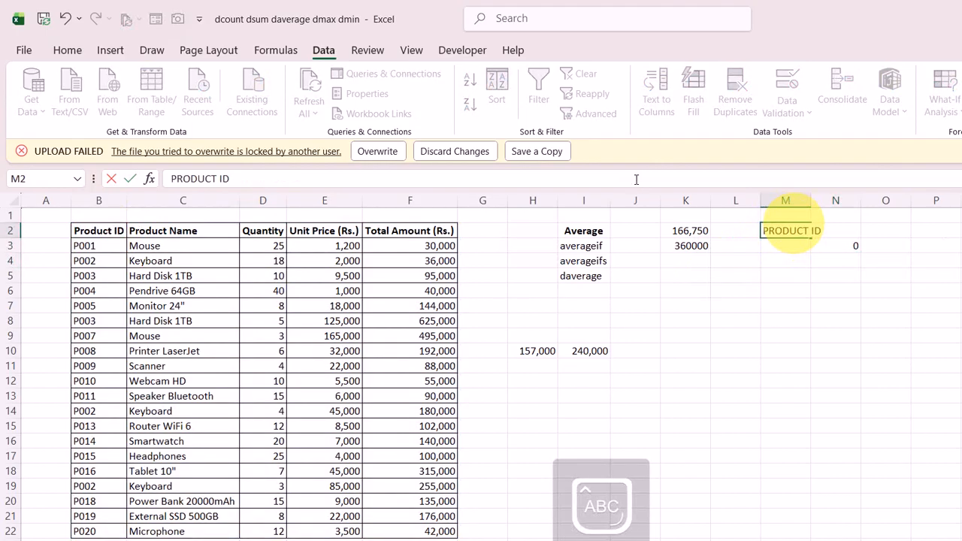
pyautogui.press('Return')
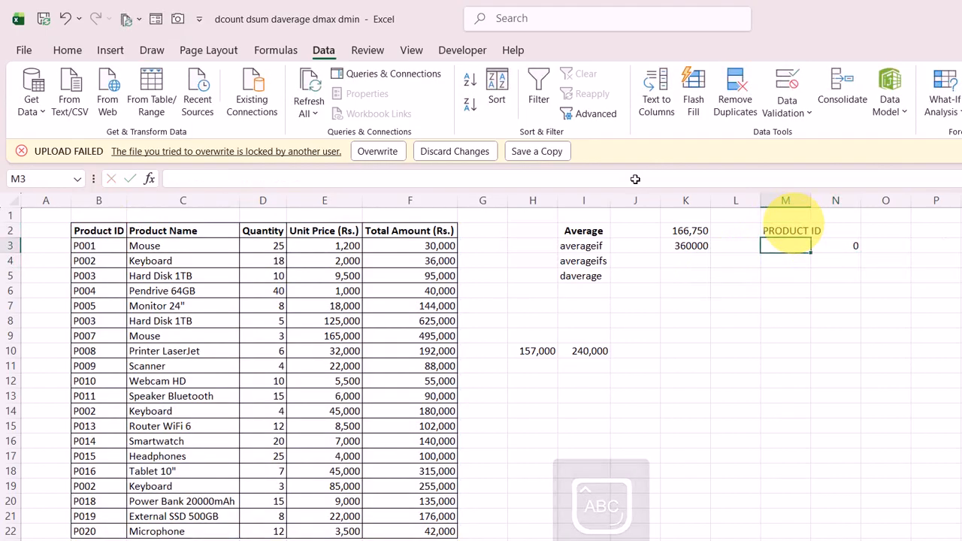
pyautogui.write('P')
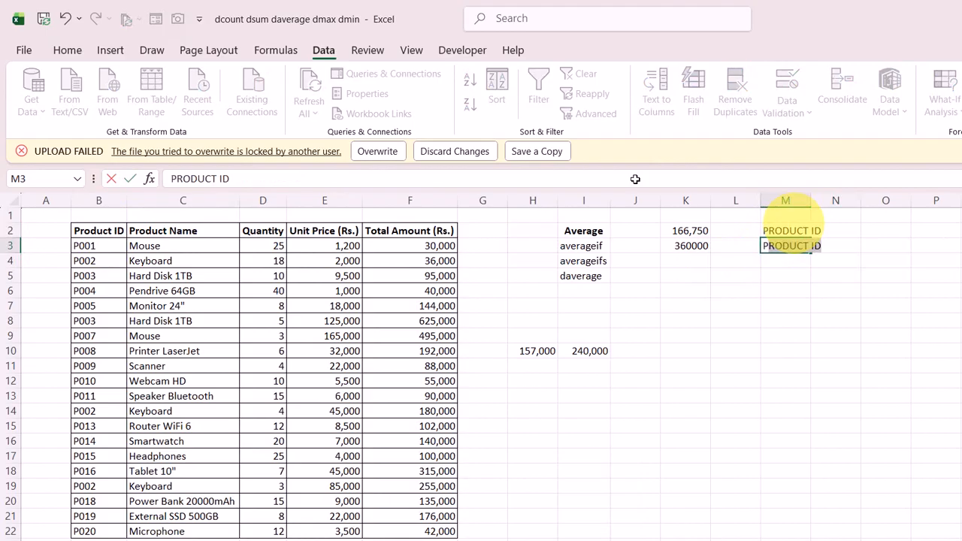
pyautogui.write('003')
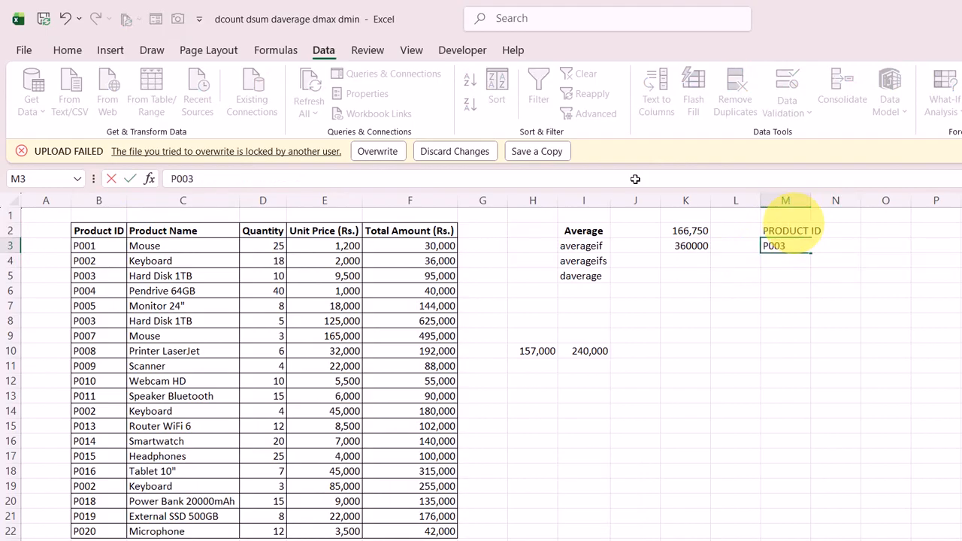
pyautogui.press('Return')
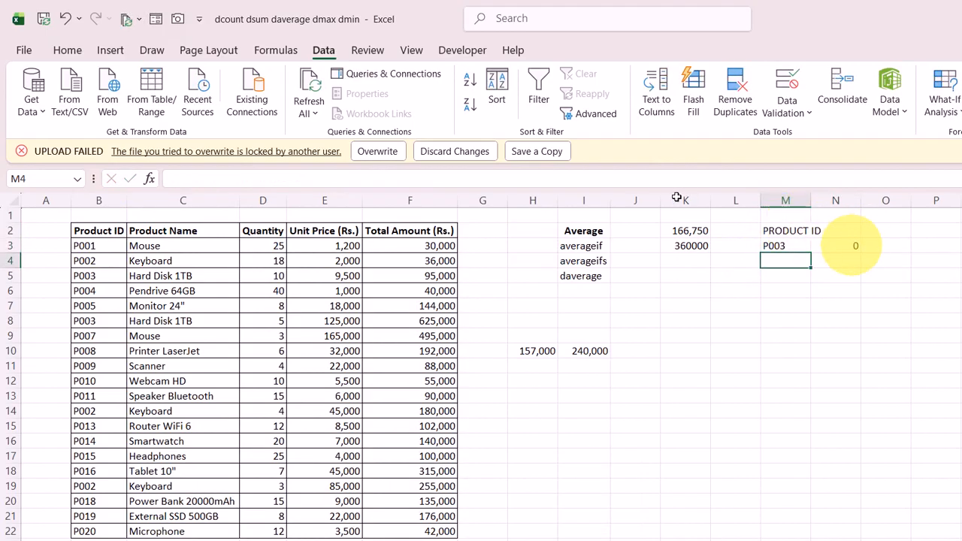
pyautogui.doubleClick(810, 201)
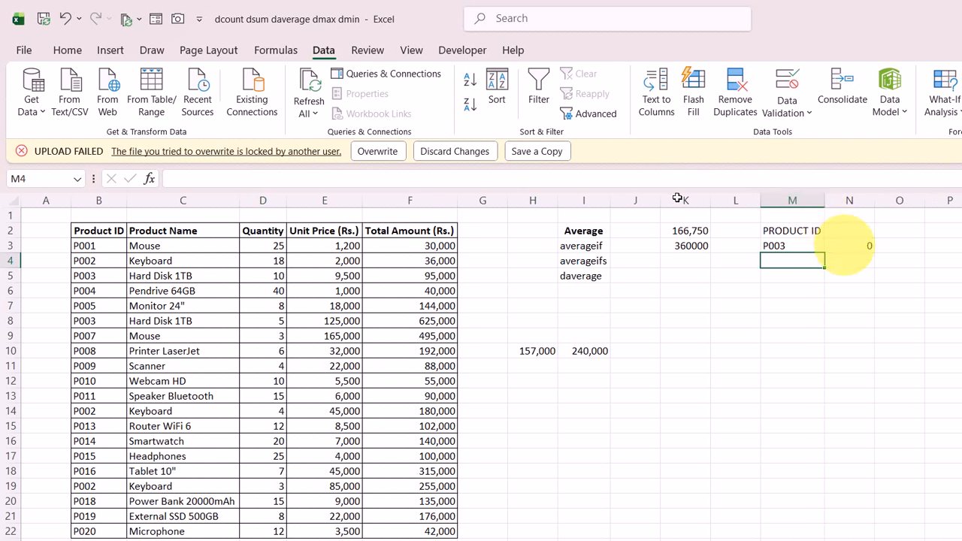
# Check the ranges referenced by the DCOUNT formula in cell N3.
pyautogui.click(849, 245)
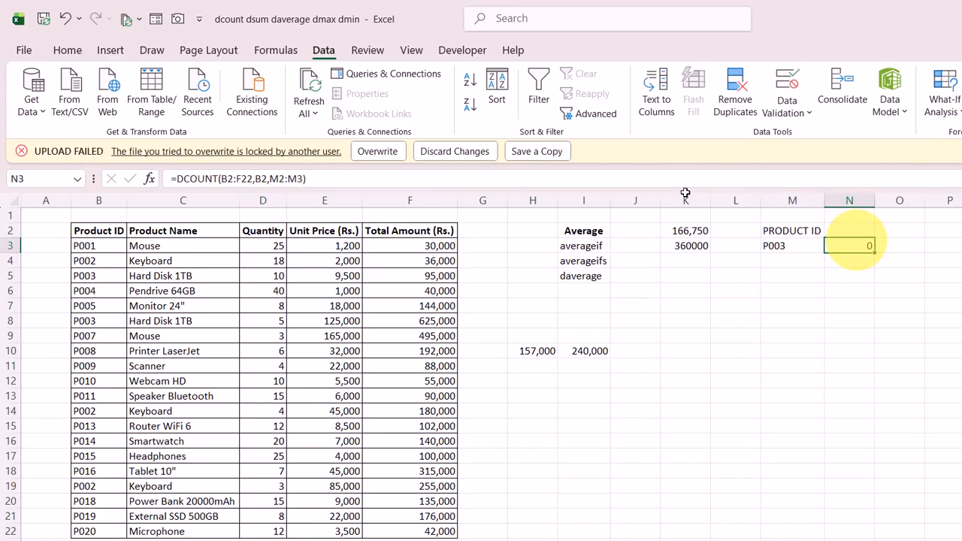
pyautogui.doubleClick(852, 246)
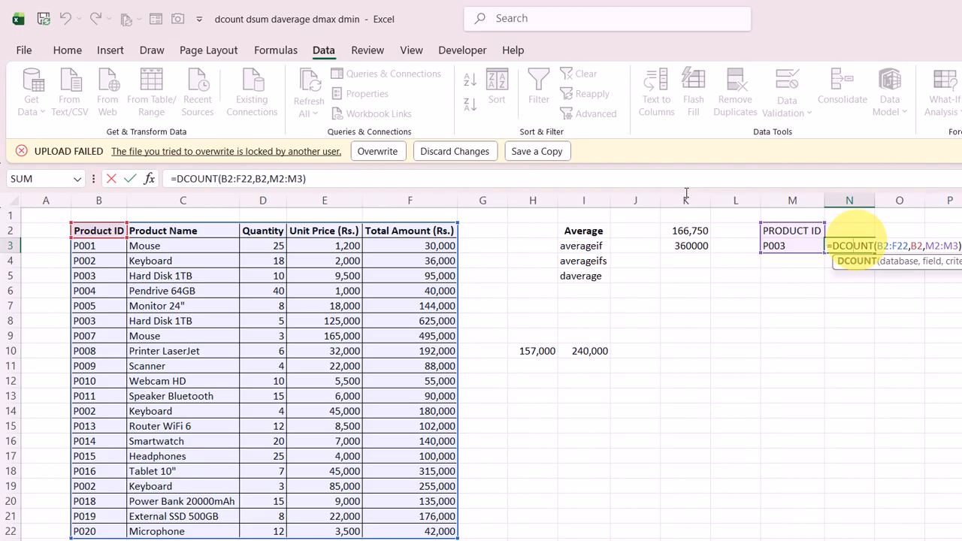
pyautogui.press('Escape')
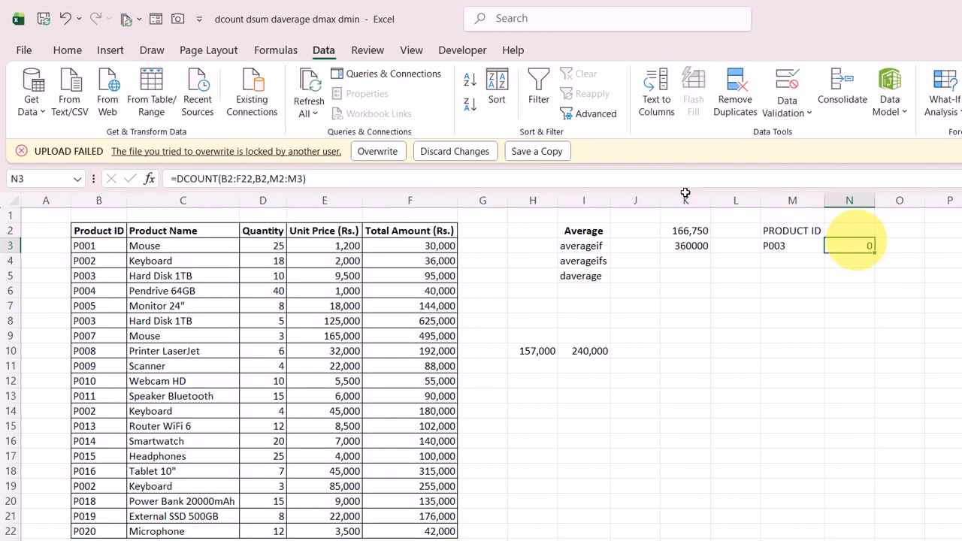
# Replace the criteria header in M2 with Product ID, matching the capitalisation of the table's column header.
pyautogui.click(812, 234)
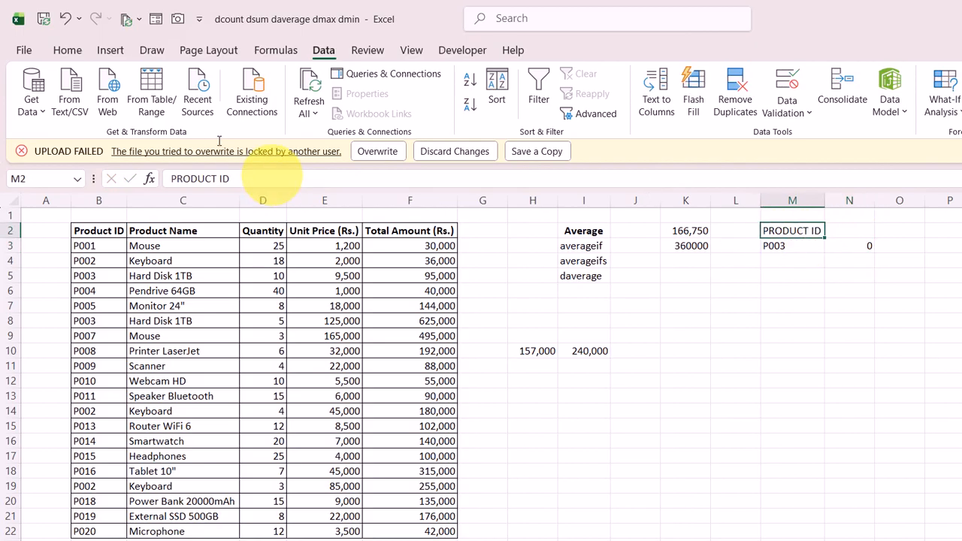
pyautogui.moveTo(229, 179); pyautogui.dragTo(171, 179)
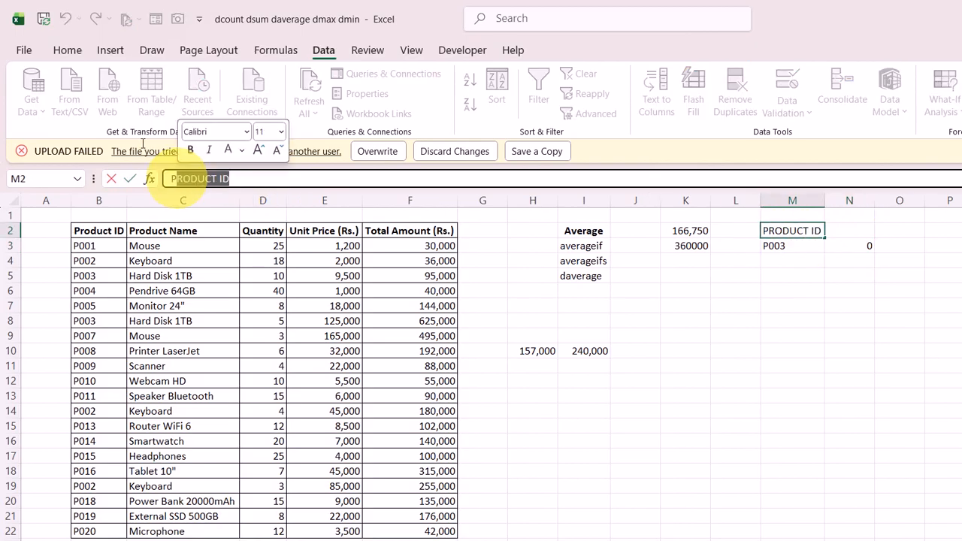
pyautogui.write('Produt')
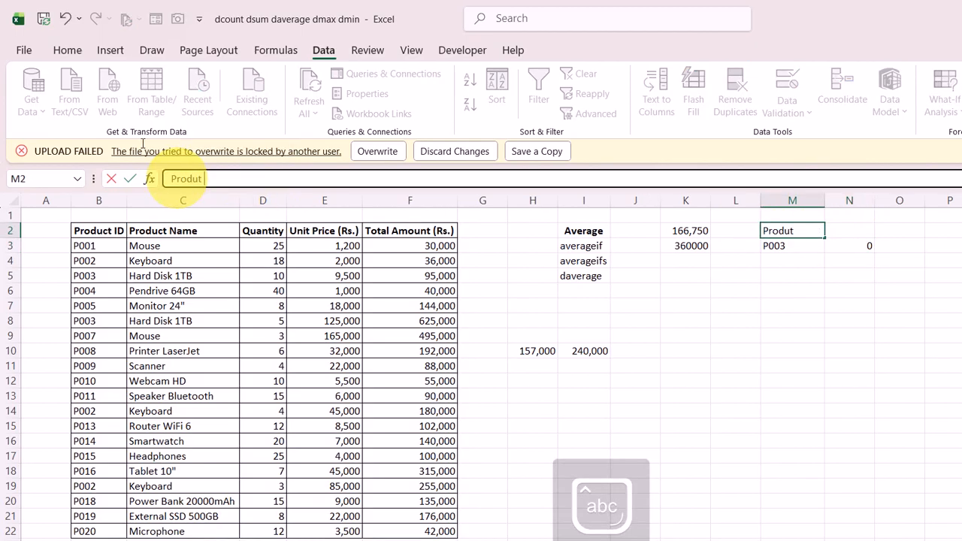
pyautogui.press('BackSpace')
pyautogui.write('ct ID')
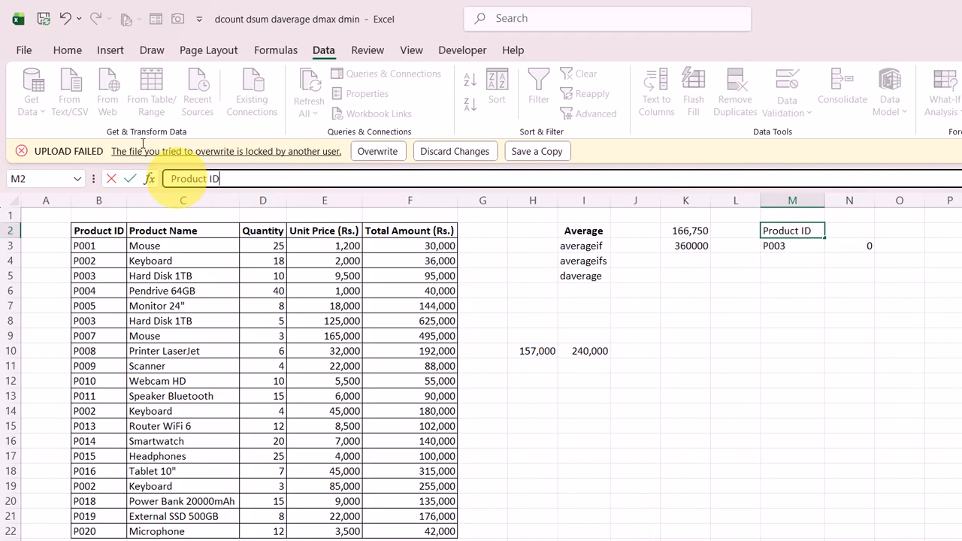
pyautogui.press('Return')
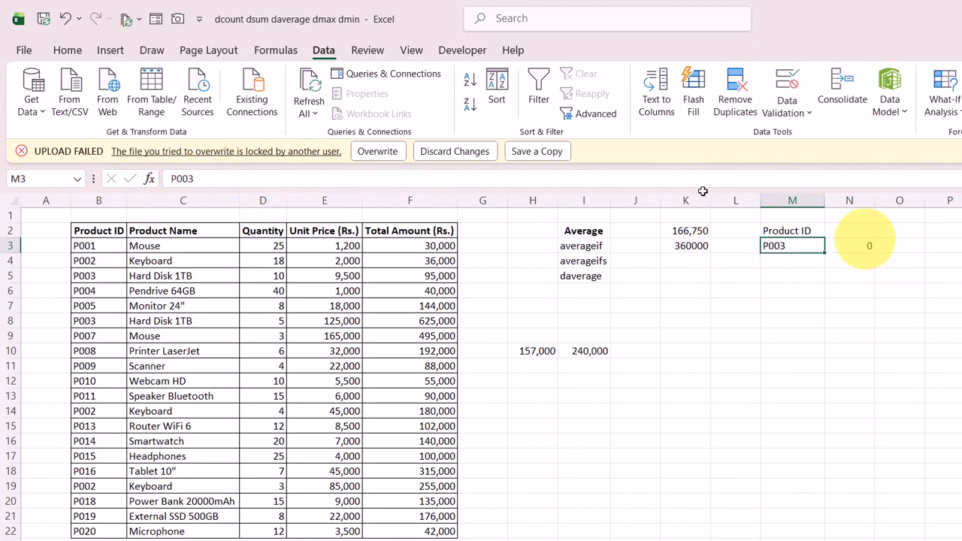
# Replace the formula in N3 with a DCOUNTA using database B2:F22, field B2 and criteria range M2:M3.
pyautogui.click(849, 246)
pyautogui.write('=dcou')
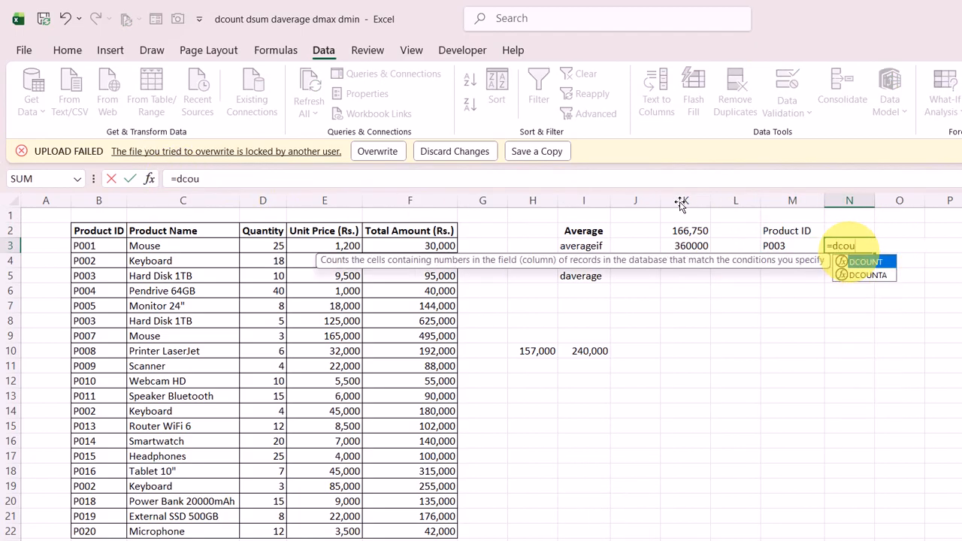
pyautogui.press('Tab')
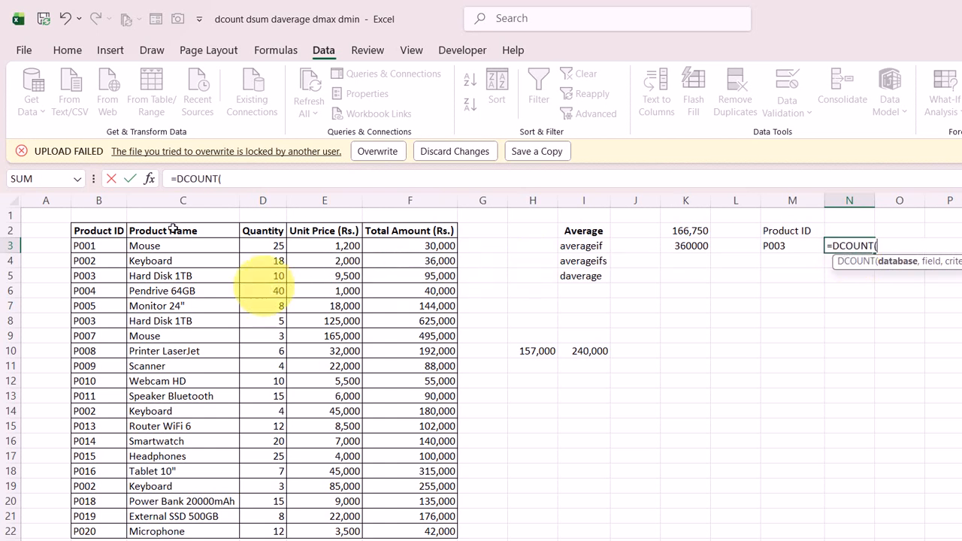
pyautogui.moveTo(94, 231); pyautogui.dragTo(427, 527)
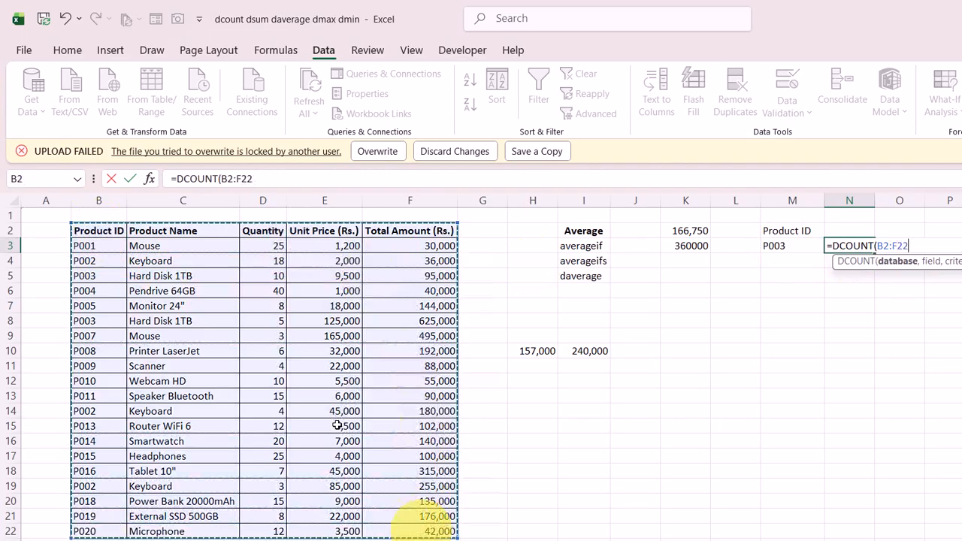
pyautogui.write(',')
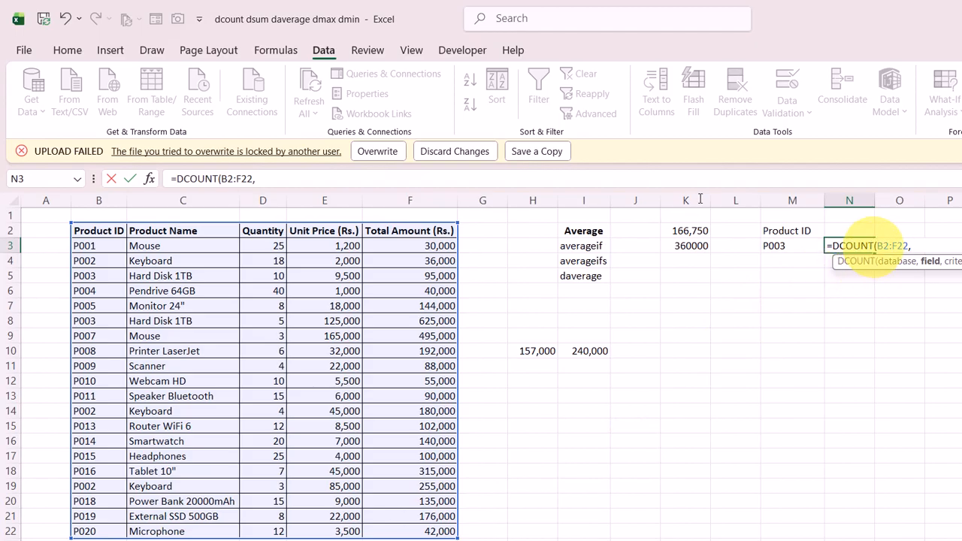
pyautogui.write('a')
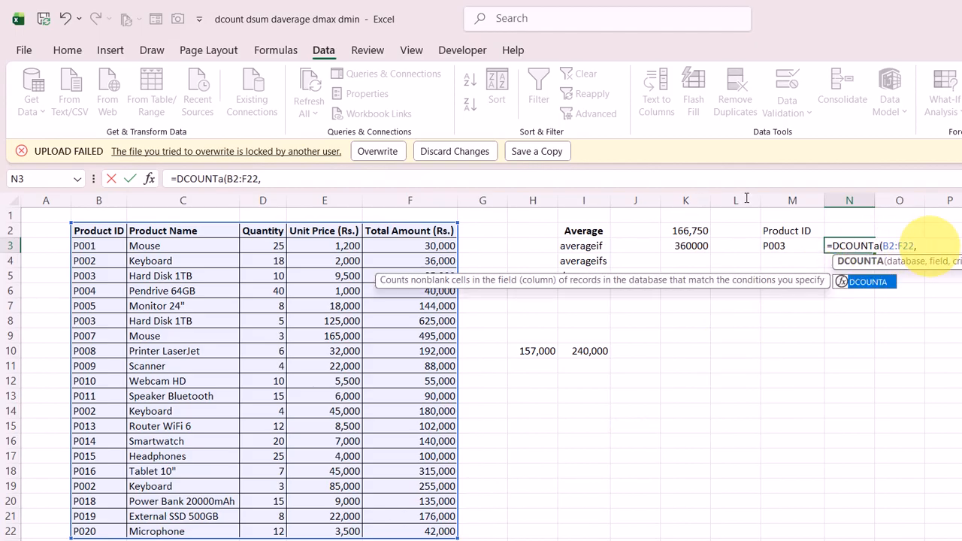
pyautogui.click(932, 248)
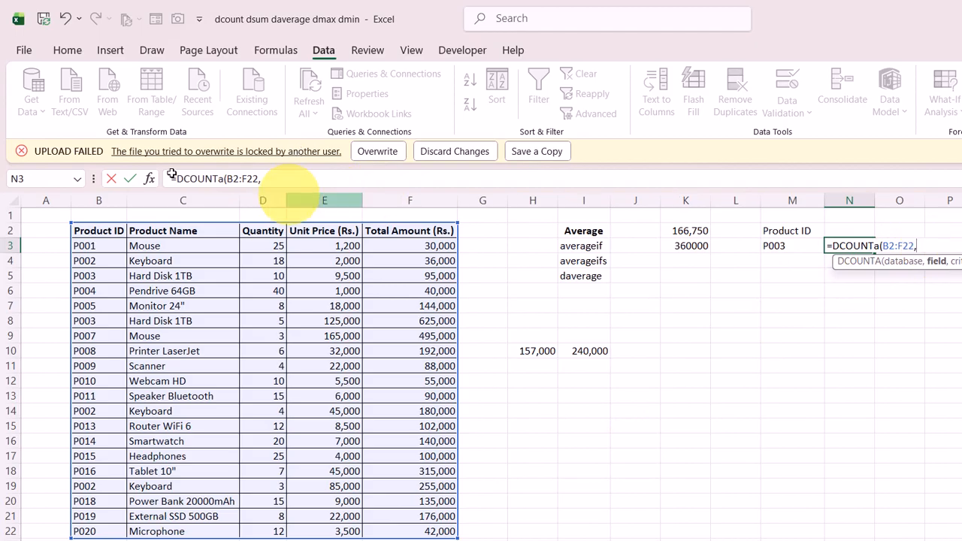
pyautogui.click(100, 227)
pyautogui.write(',')
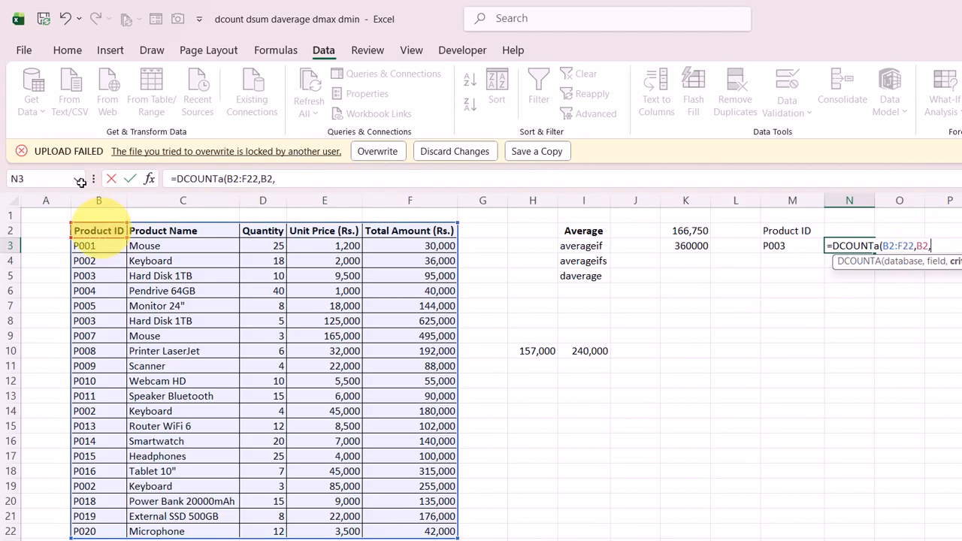
pyautogui.moveTo(784, 229); pyautogui.dragTo(774, 246)
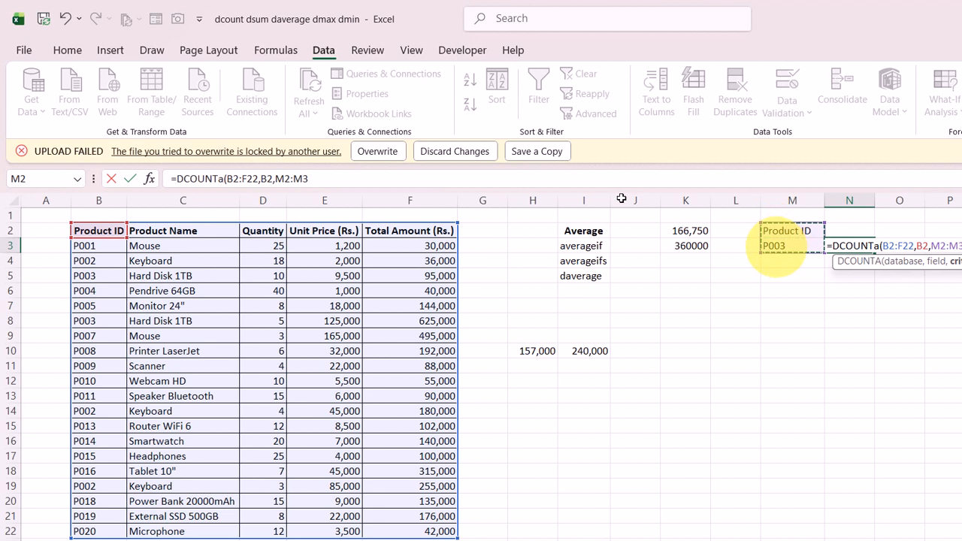
pyautogui.press('Return')
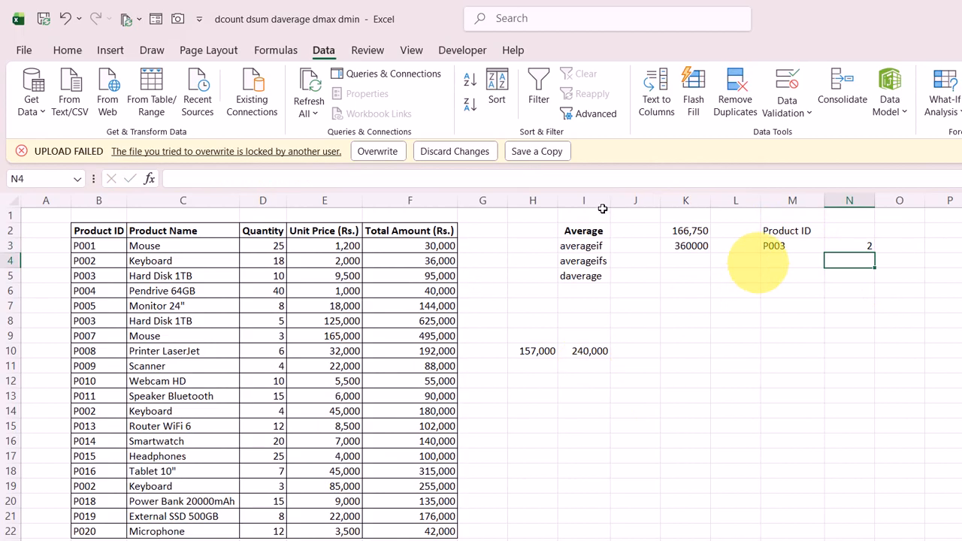
# Clear the arguments of the AVERAGEIF formula in K3 and set its range to the product IDs in B3:B22.
pyautogui.click(695, 246)
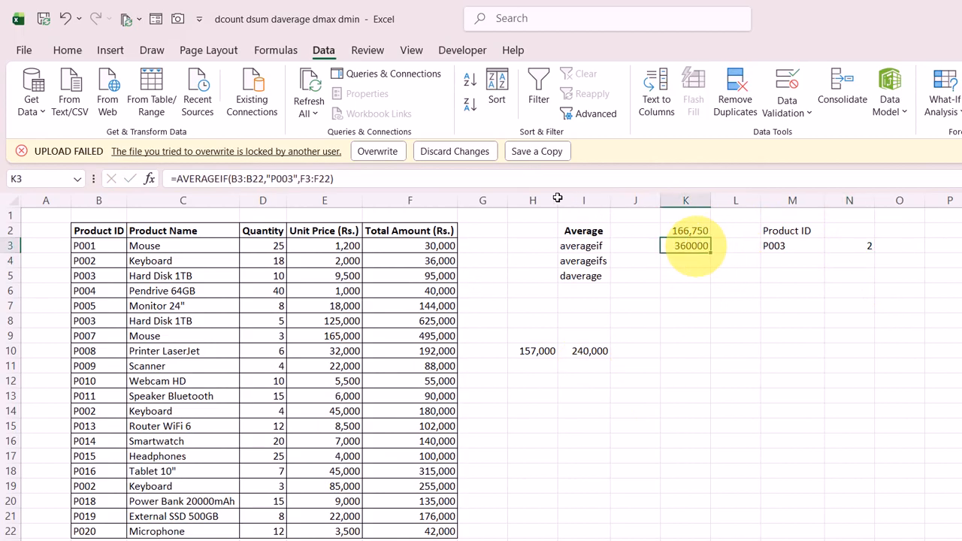
pyautogui.doubleClick(696, 246)
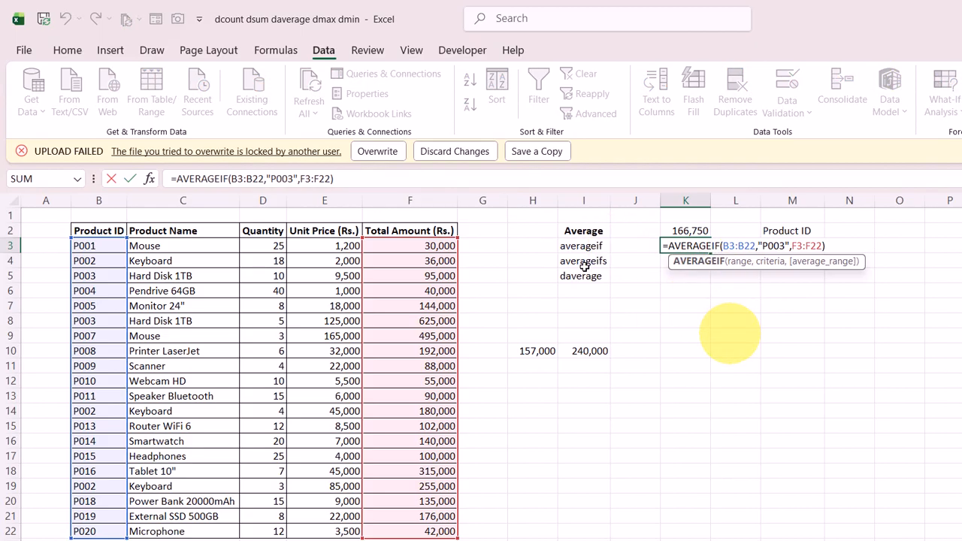
pyautogui.moveTo(823, 241); pyautogui.dragTo(724, 242)
pyautogui.press('BackSpace')
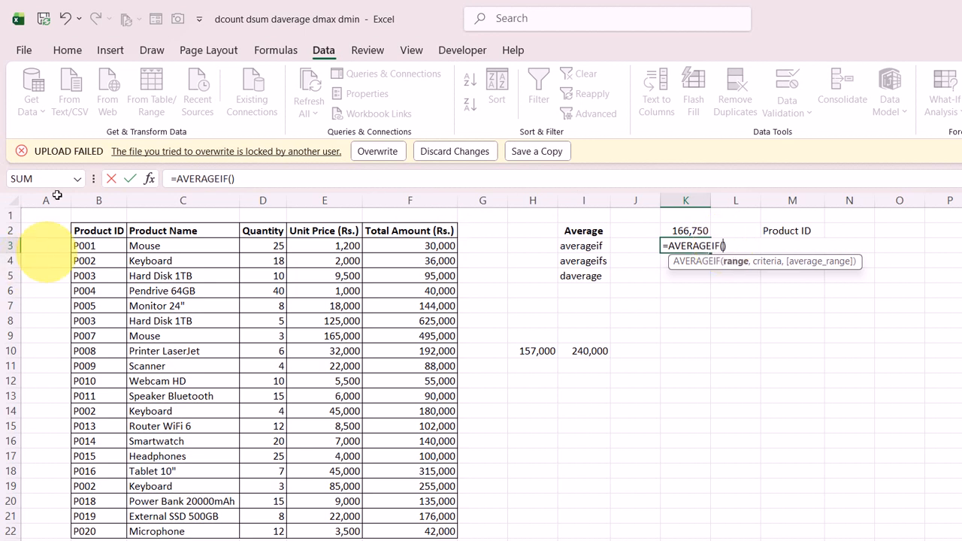
pyautogui.moveTo(84, 246); pyautogui.dragTo(89, 530)
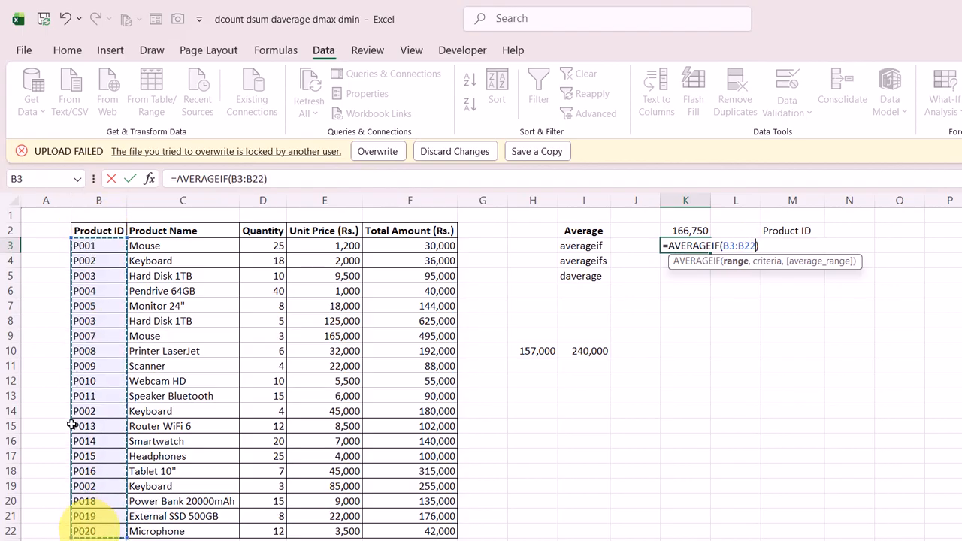
pyautogui.write(',')
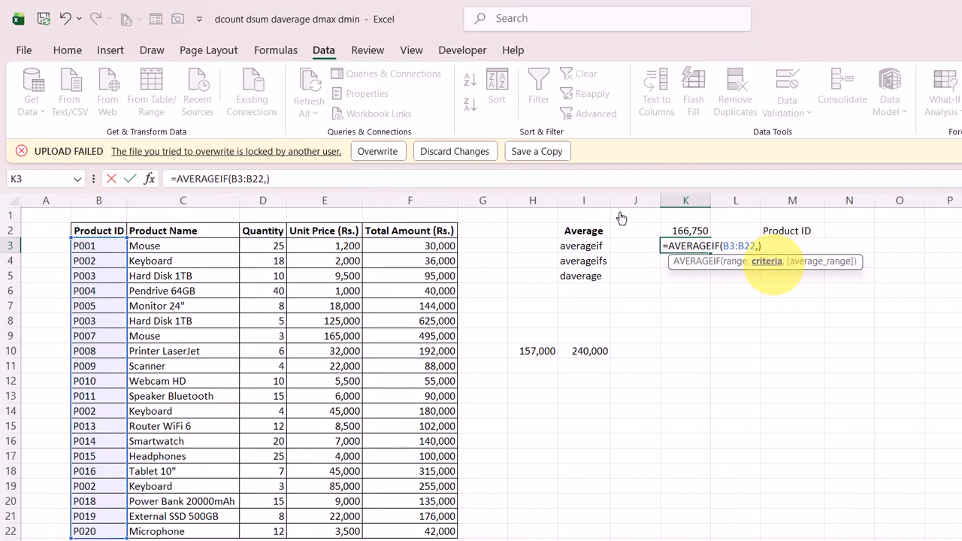
# Complete the AVERAGEIF formula in K3 with the criteria "P002" and the Quantity cells D3:D22 as average range.
pyautogui.write('+P')
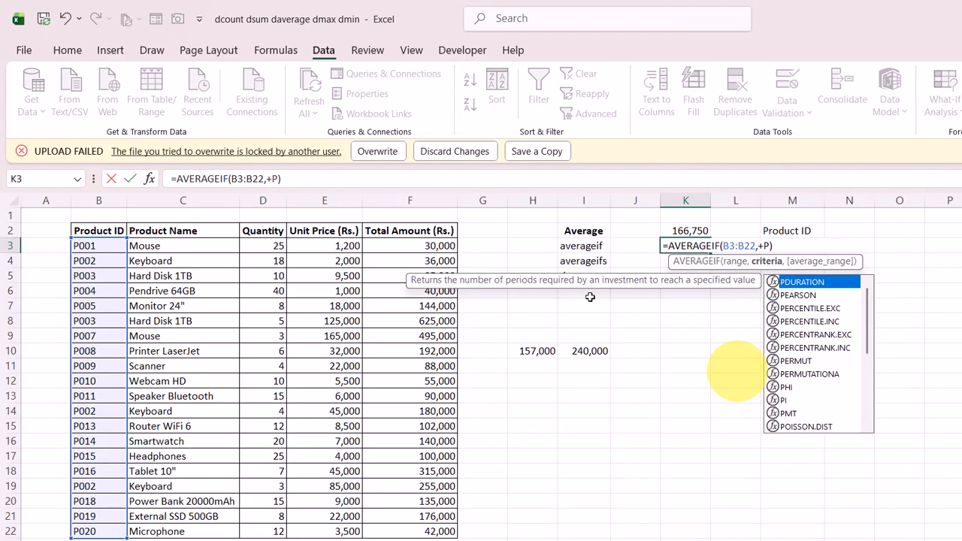
pyautogui.press('BackSpace')
pyautogui.press('BackSpace')
pyautogui.write('"P"')
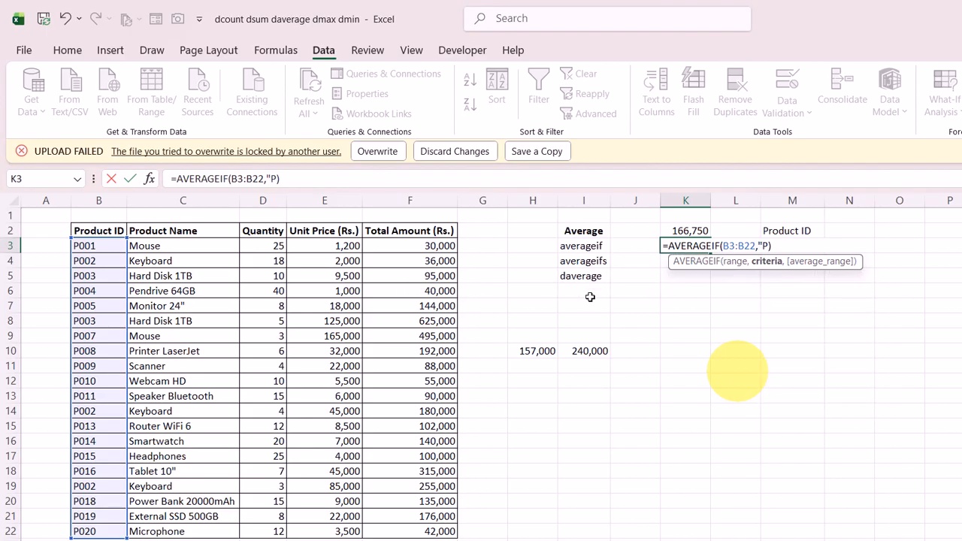
pyautogui.write('002",')
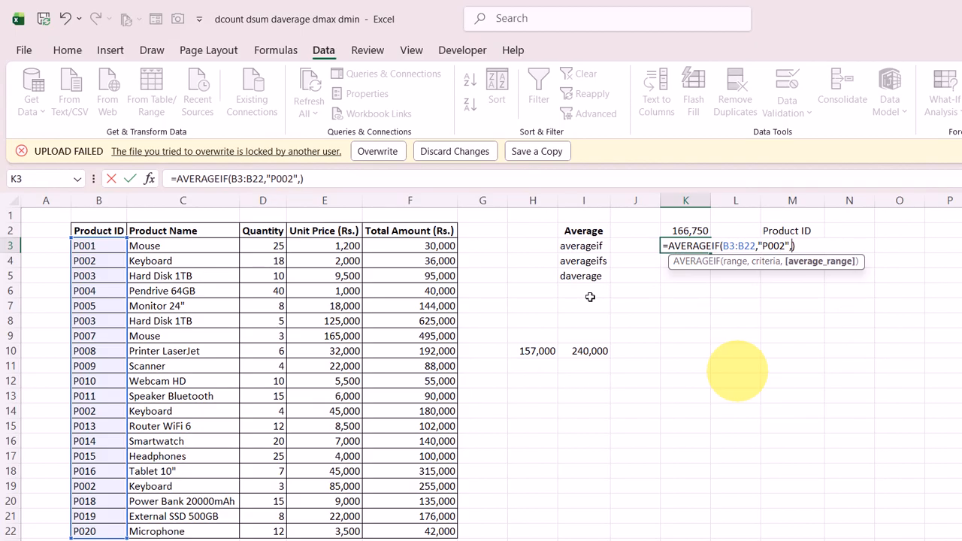
pyautogui.click(399, 246)
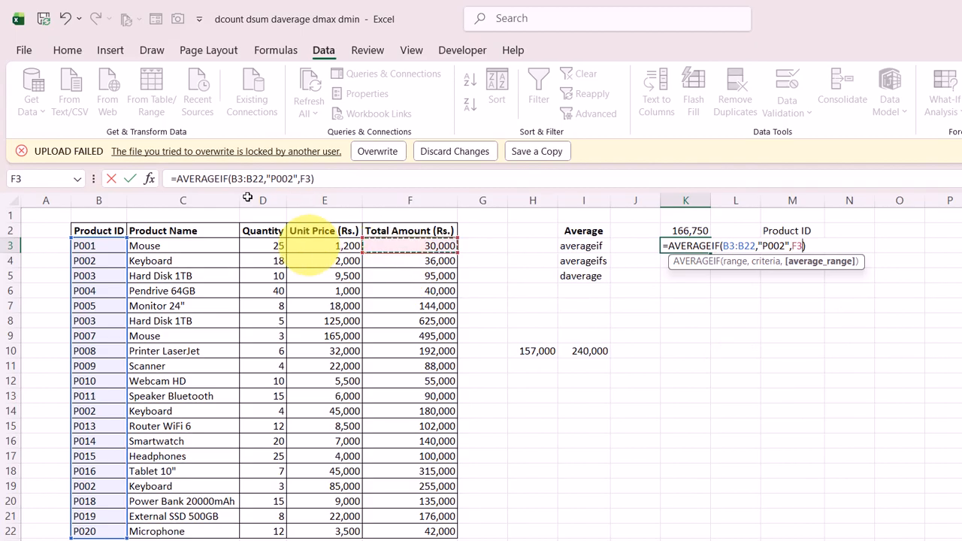
pyautogui.moveTo(263, 246); pyautogui.dragTo(263, 528)
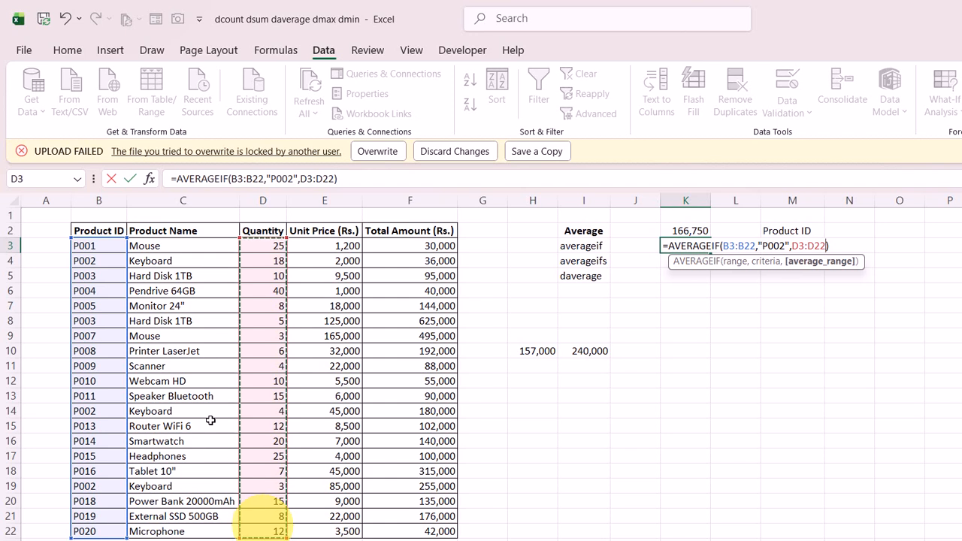
pyautogui.press('Return')
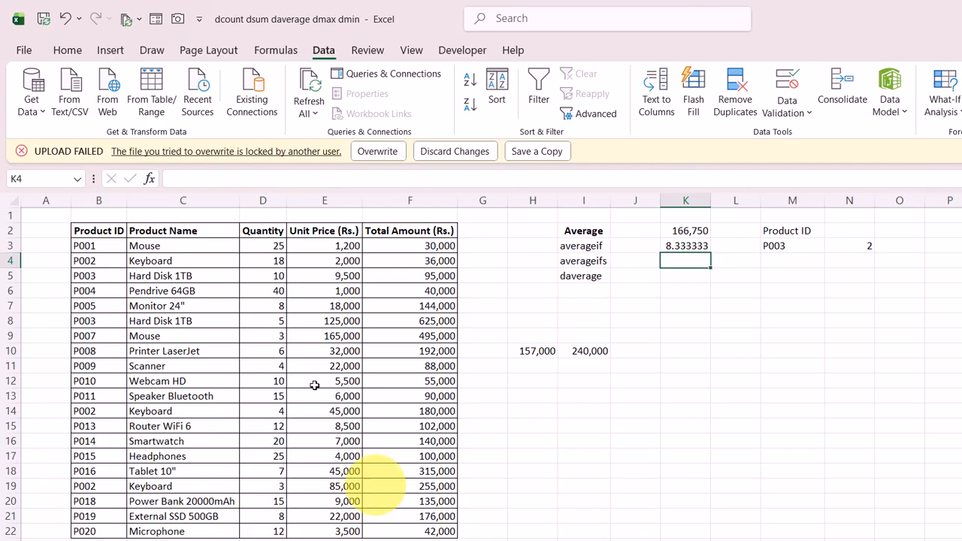
pyautogui.press('Up')
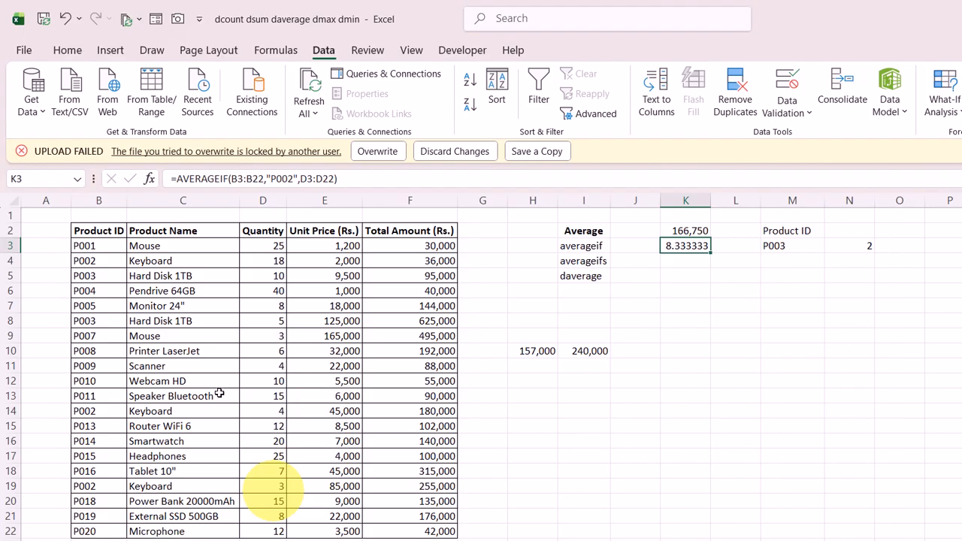
# Highlight the three P002 product ID cells B4, B14 and B19 with a yellow fill.
pyautogui.click(85, 261)
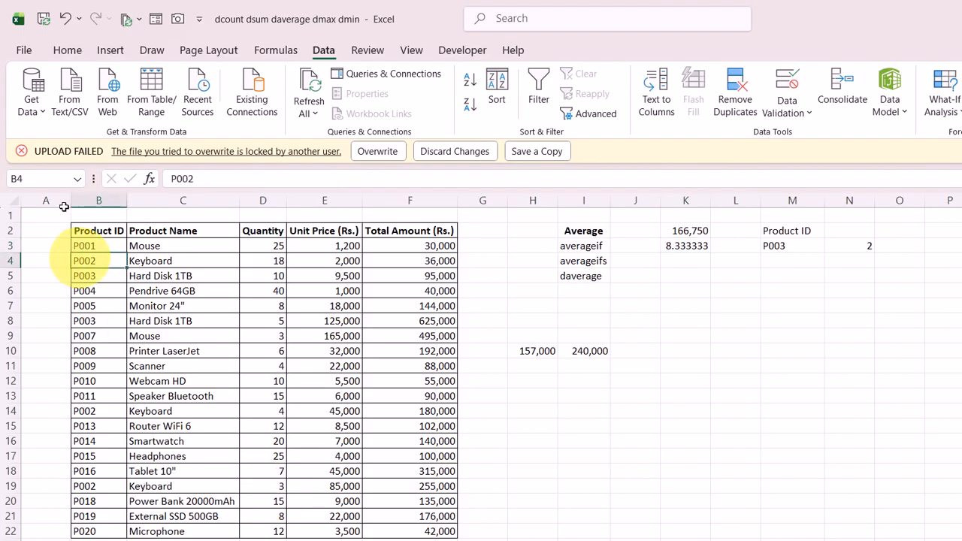
pyautogui.click(66, 46)
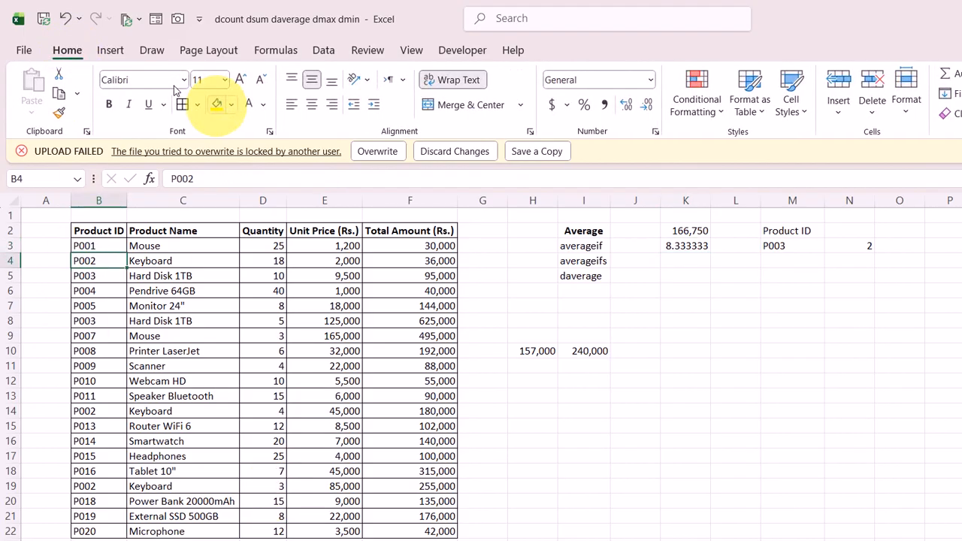
pyautogui.click(216, 104)
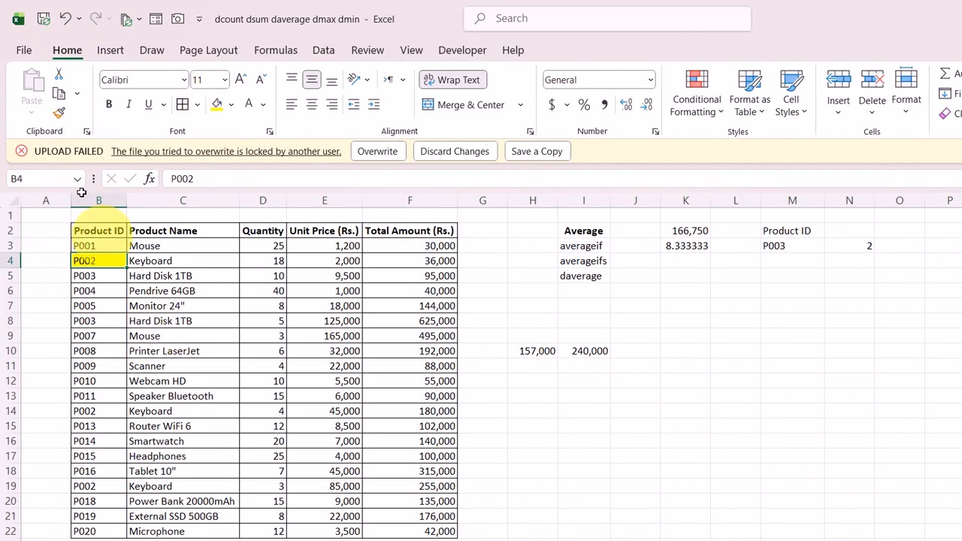
pyautogui.click(82, 412)
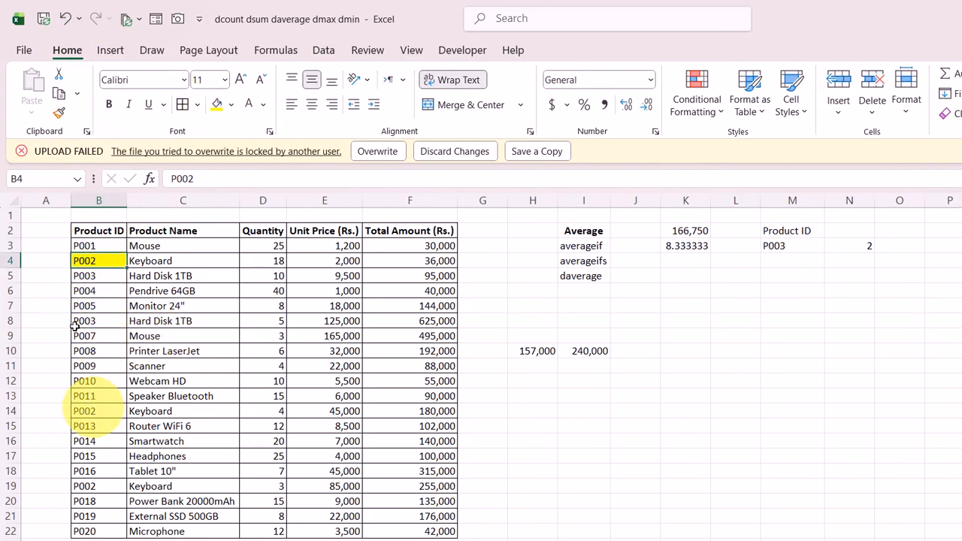
pyautogui.click(231, 105)
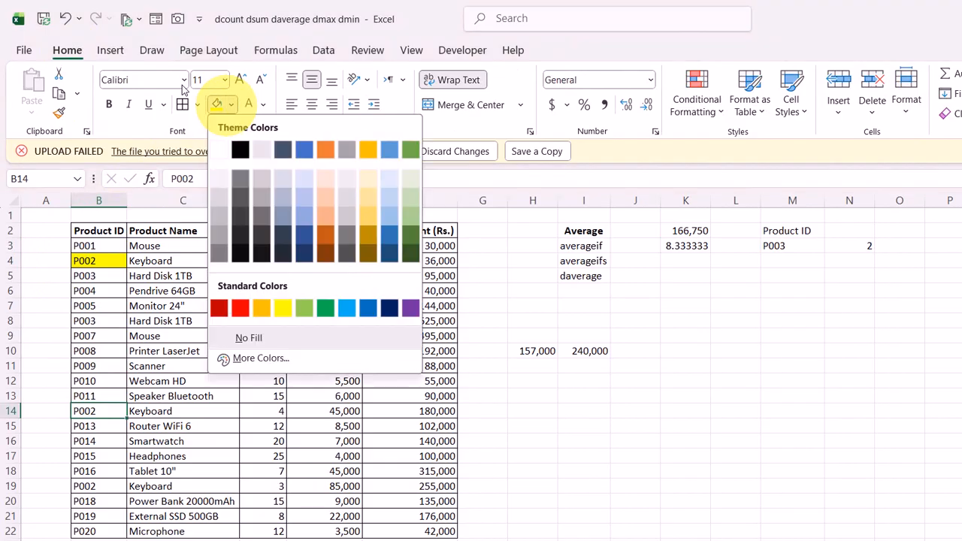
pyautogui.click(217, 104)
pyautogui.click(86, 488)
pyautogui.click(216, 104)
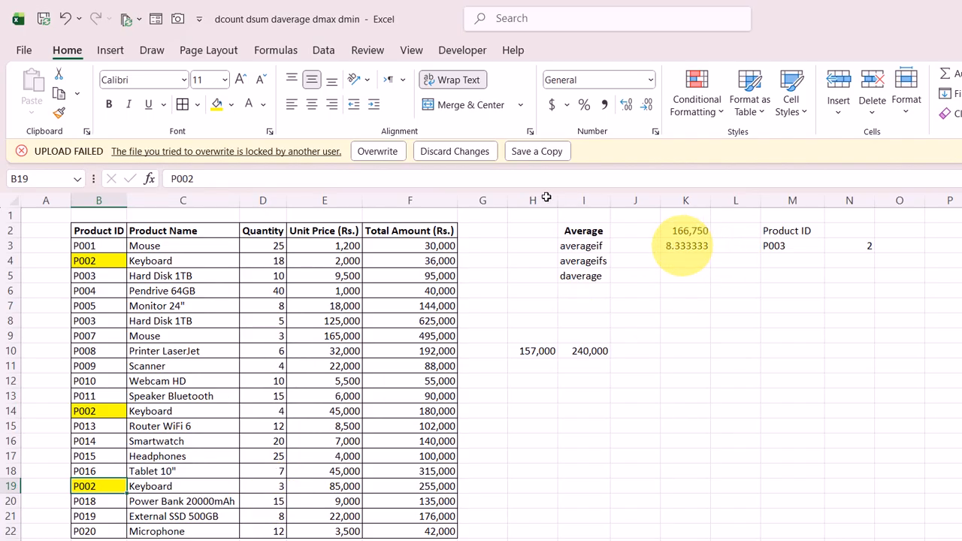
# Start an AVERAGEIFS formula in K4 with the Quantity cells D3:D22 as its average range.
pyautogui.click(685, 245)
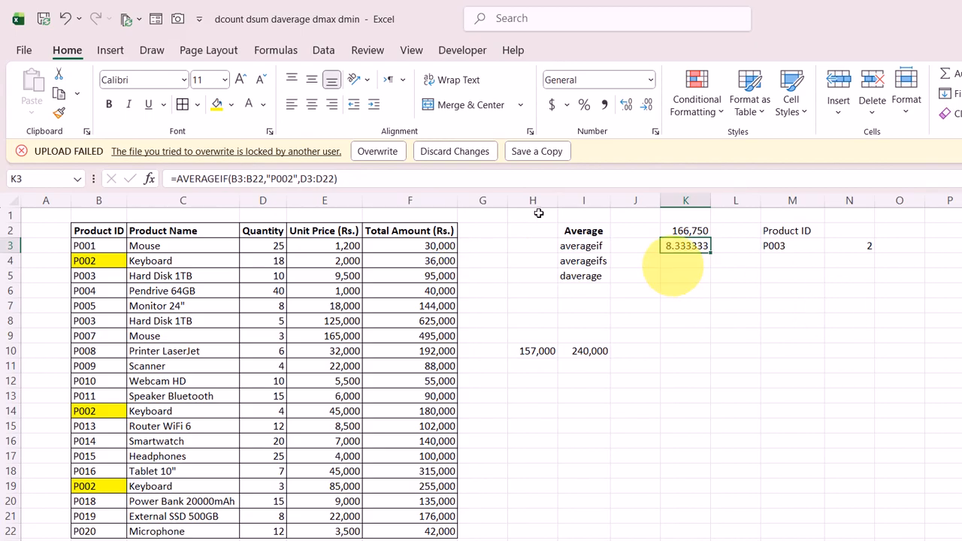
pyautogui.click(680, 263)
pyautogui.write('=av')
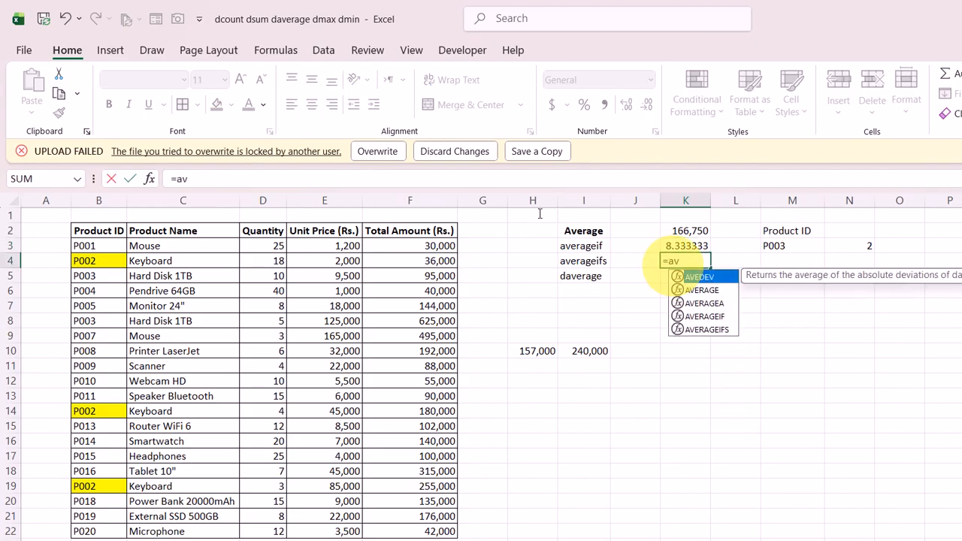
pyautogui.write('eragifs')
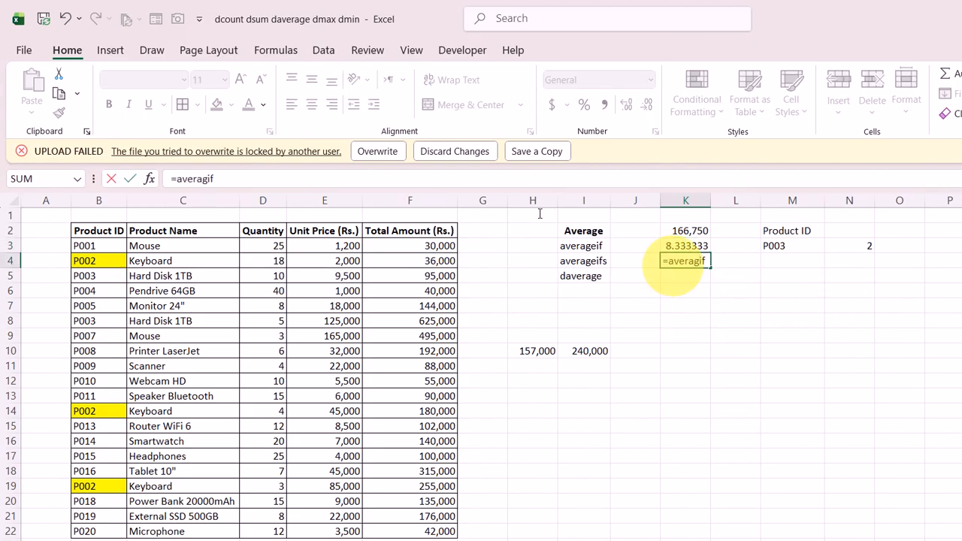
pyautogui.press('BackSpace')
pyautogui.press('BackSpace')
pyautogui.press('BackSpace')
pyautogui.write('eifs')
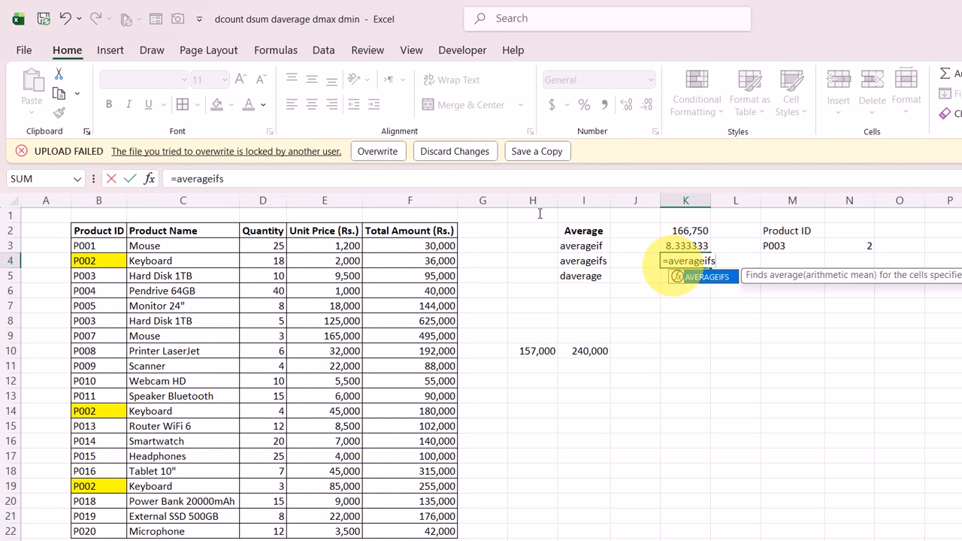
pyautogui.press('Tab')
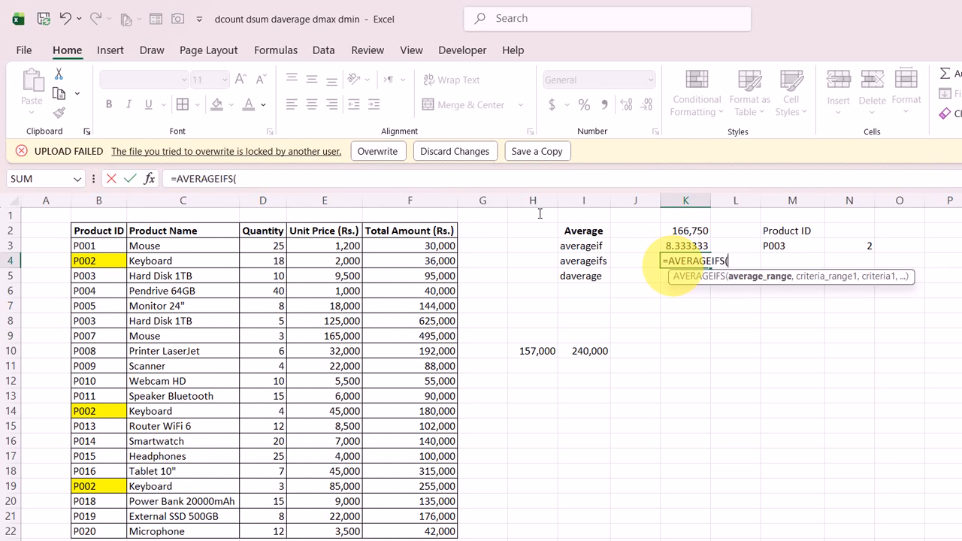
pyautogui.moveTo(262, 245); pyautogui.dragTo(262, 531)
pyautogui.write(',')
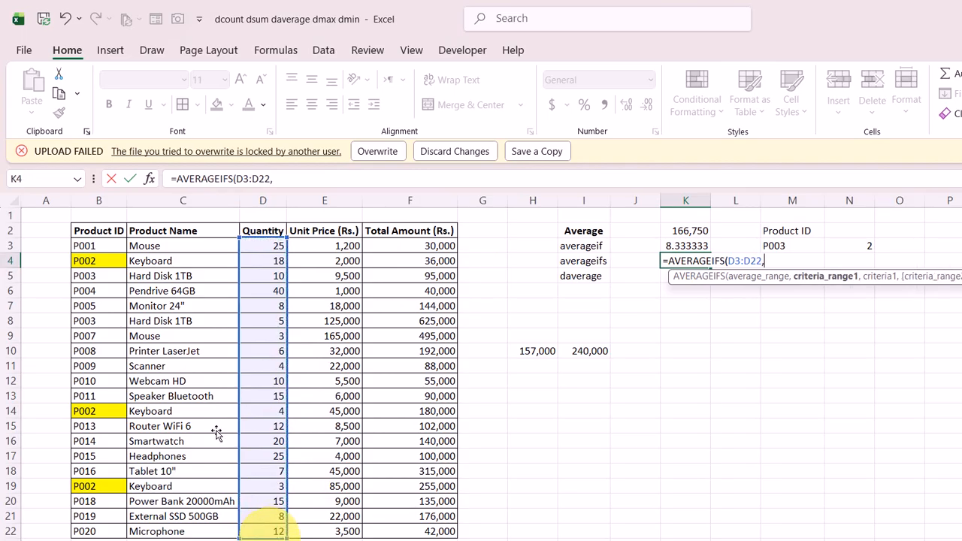
# Complete the AVERAGEIFS formula in K4 with criteria "P002" on product IDs B3:B22 and "Keyboard" on product names C3:C22.
pyautogui.moveTo(79, 246); pyautogui.dragTo(90, 530)
pyautogui.write(',"P002",')
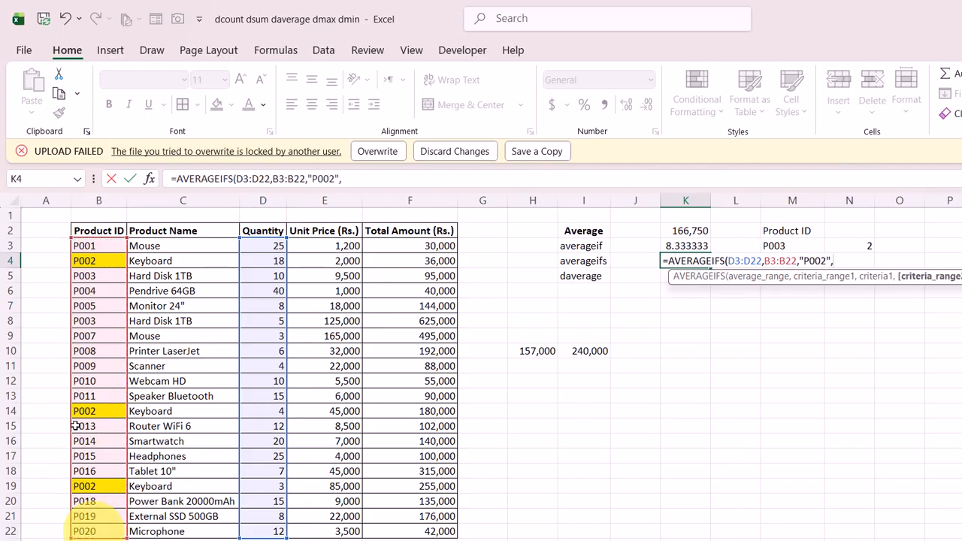
pyautogui.moveTo(150, 246); pyautogui.dragTo(183, 522)
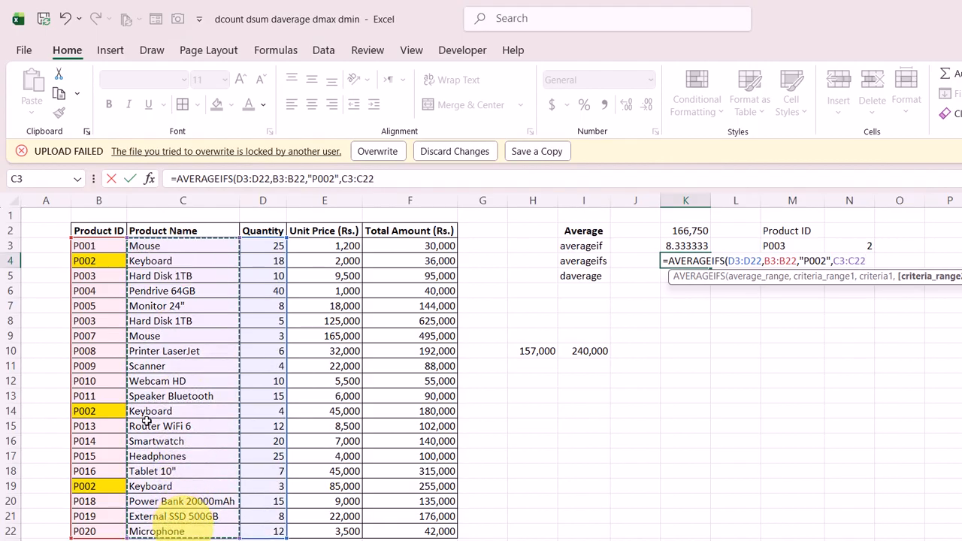
pyautogui.write(',')
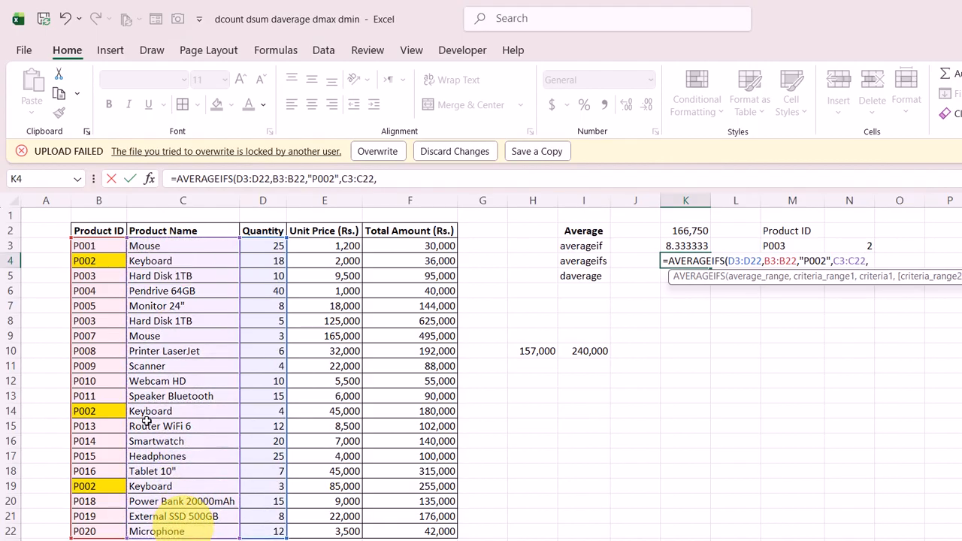
pyautogui.write('"Keyboard"')
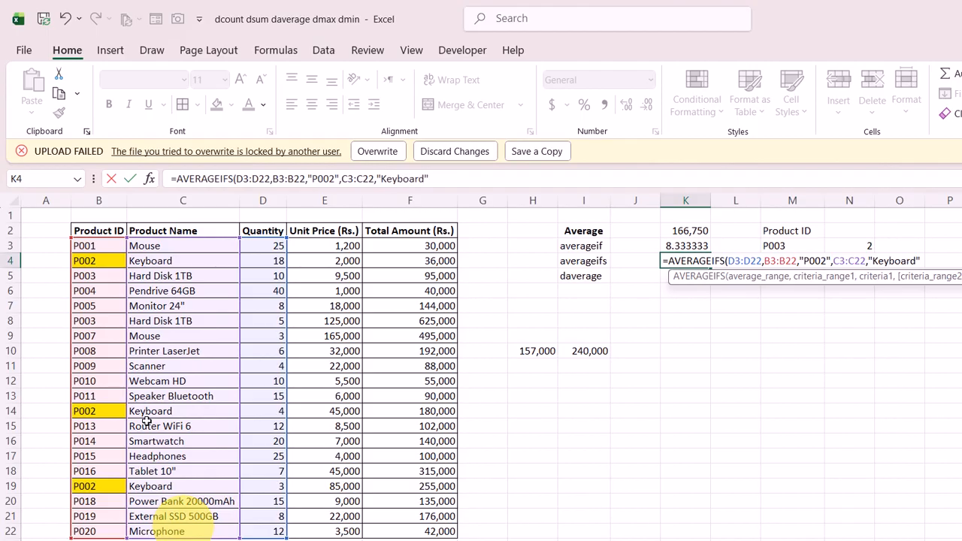
pyautogui.write(')')
pyautogui.press('Return')
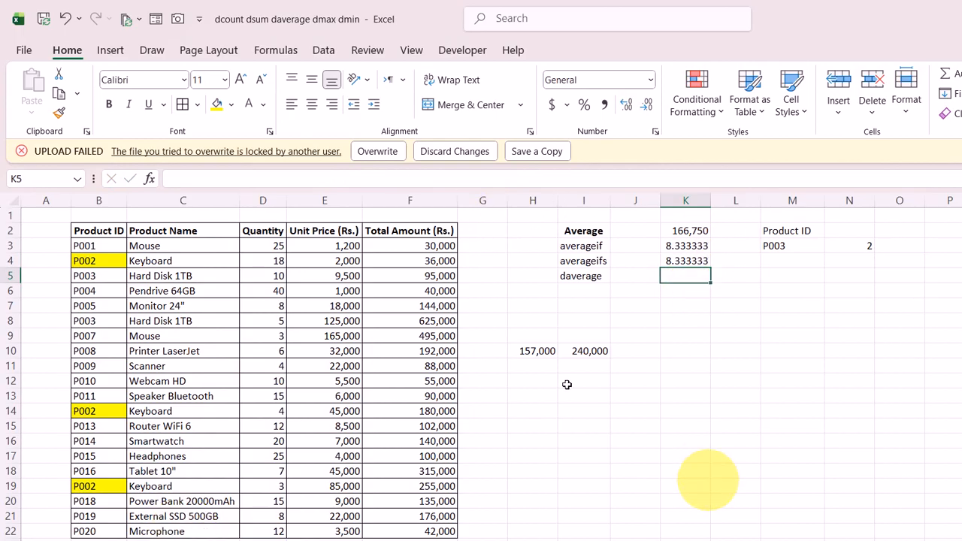
# Enter a DAVERAGE formula in K5 with database B2:F22, the Quantity header D2 as field and M2:M3 as criteria.
pyautogui.write('=dav')
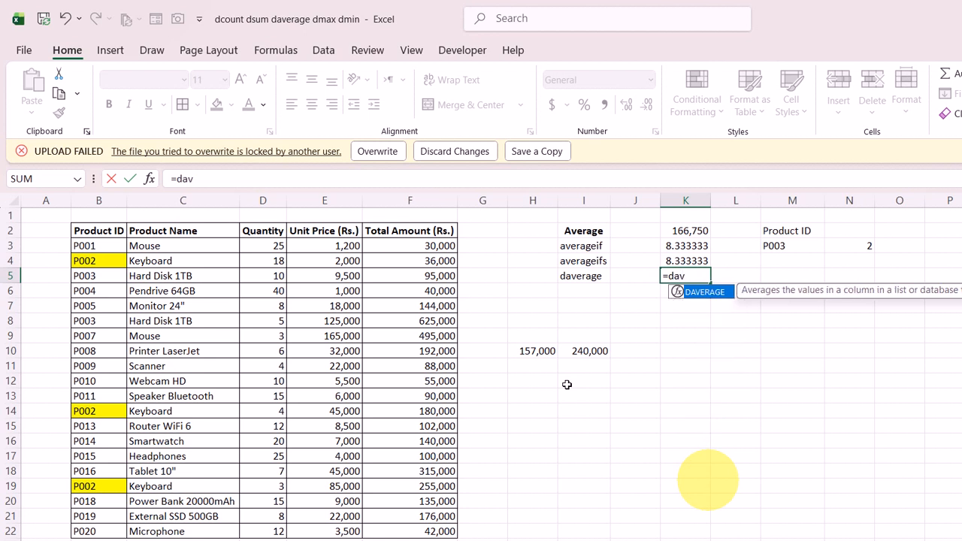
pyautogui.press('Tab')
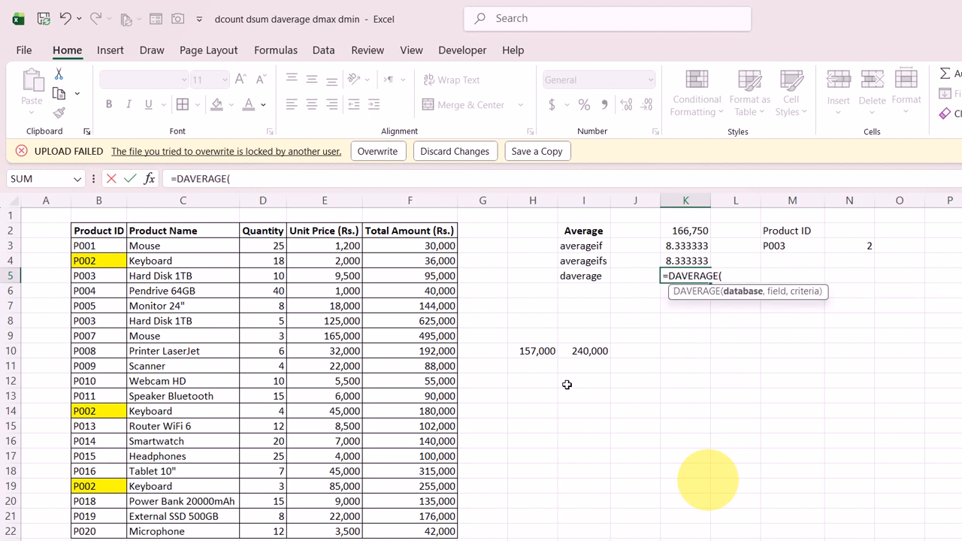
pyautogui.moveTo(98, 230); pyautogui.dragTo(432, 526)
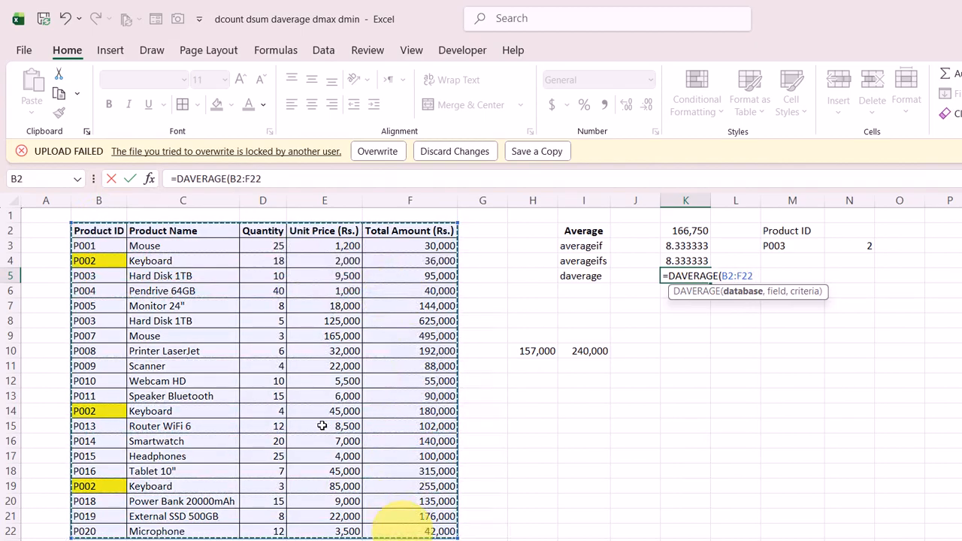
pyautogui.write(',')
pyautogui.click(263, 231)
pyautogui.write(',')
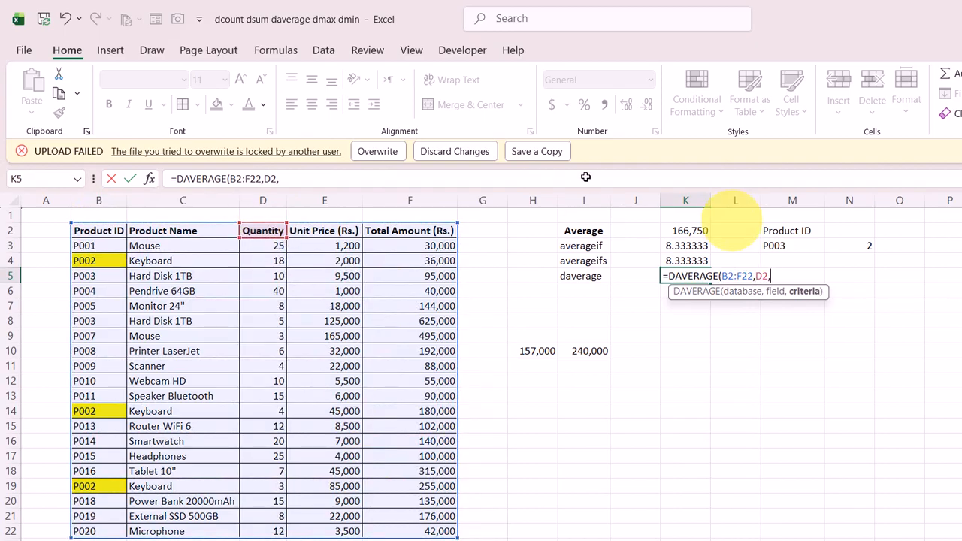
pyautogui.moveTo(785, 229); pyautogui.dragTo(785, 241)
pyautogui.press('Return')
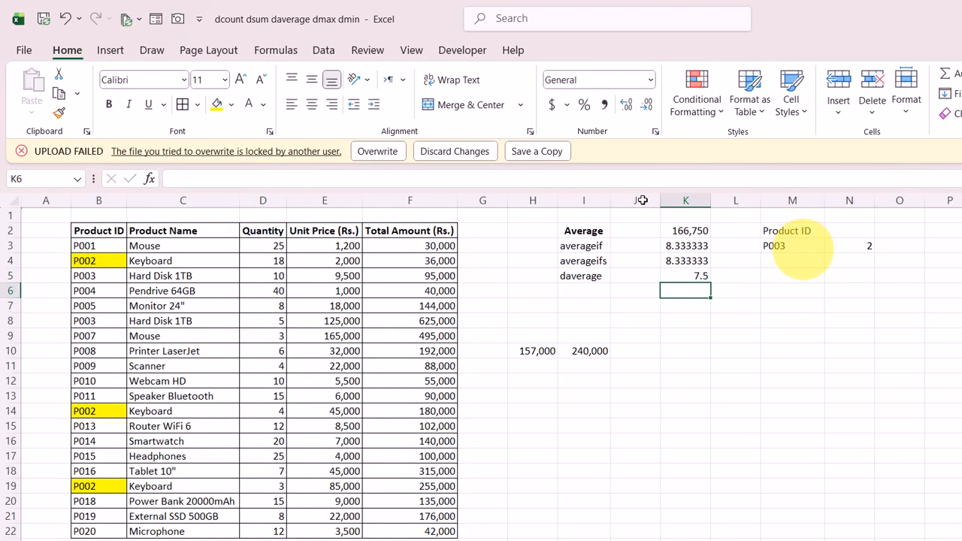
# Change the Product ID criterion in M3 to P002.
pyautogui.click(793, 245)
pyautogui.write('\\')
pyautogui.press('BackSpace')
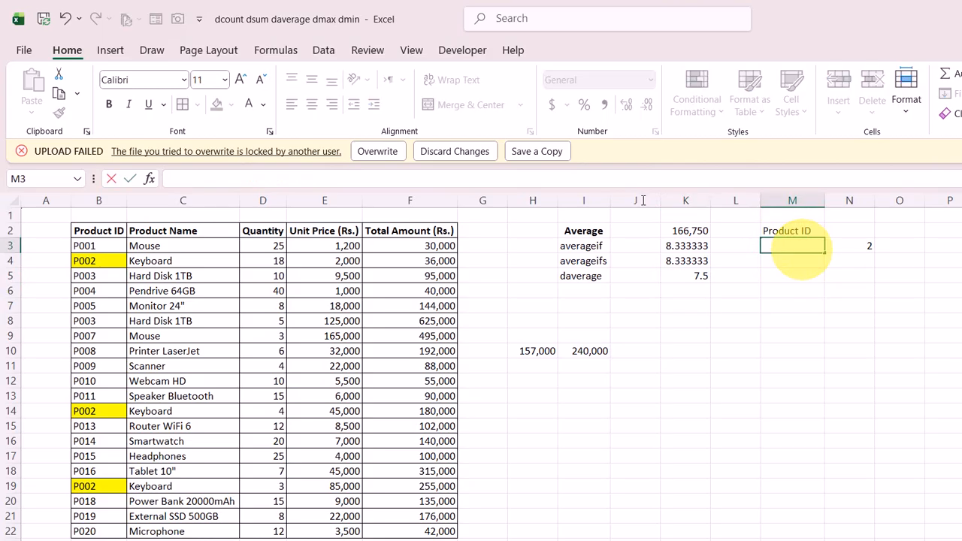
pyautogui.write('P002')
pyautogui.press('Return')
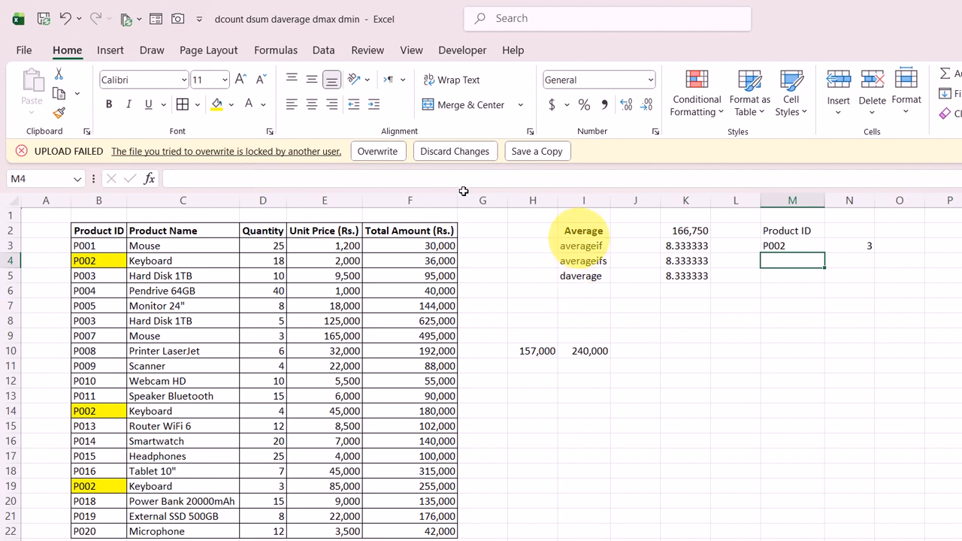
pyautogui.click(583, 232)
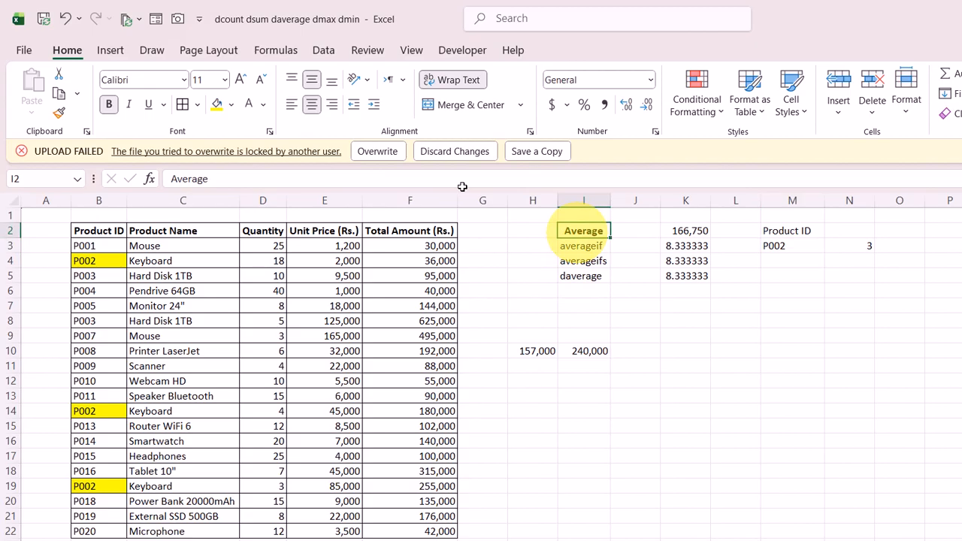
pyautogui.click(583, 260)
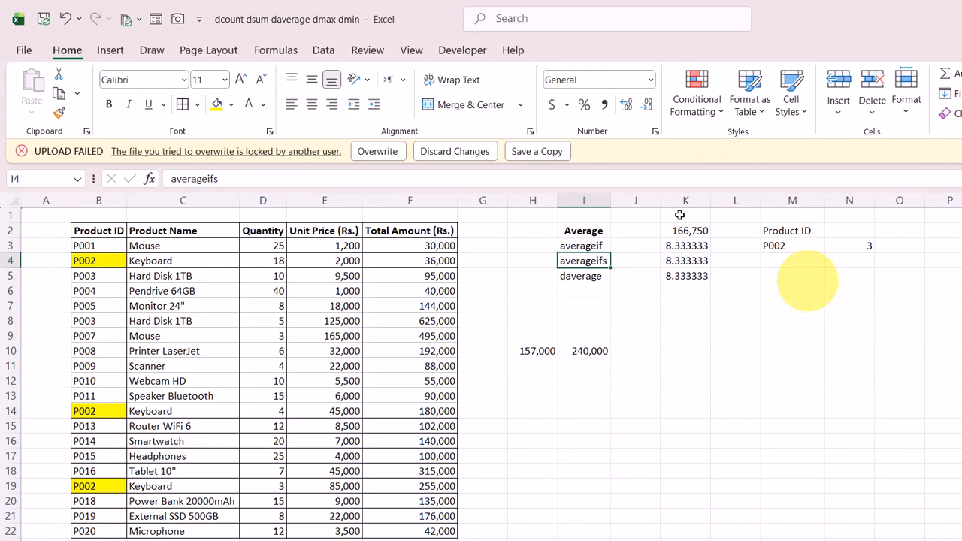
# Add a second criteria column with the header Product Name in N2 and Keyboard in N3, replacing the DCOUNTA formula.
pyautogui.click(856, 231)
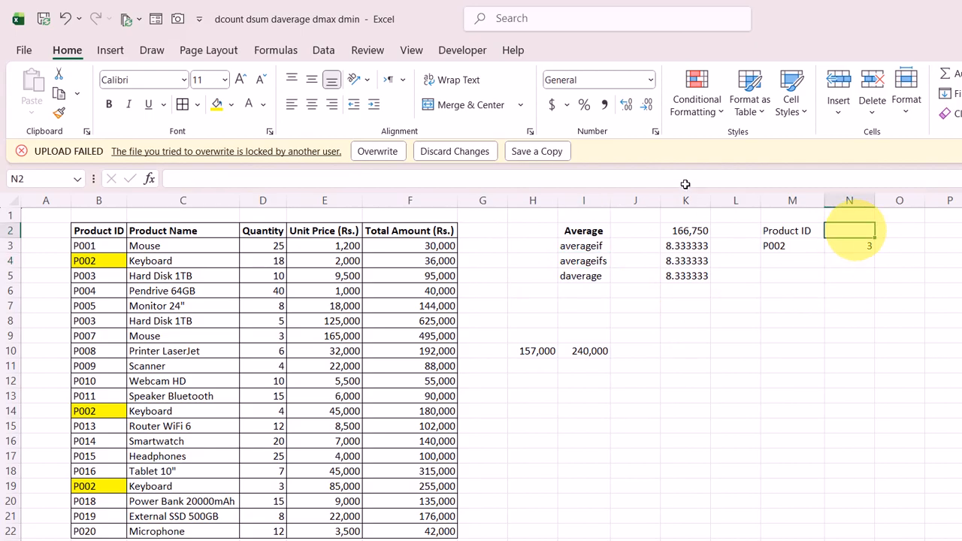
pyautogui.write('Produc')
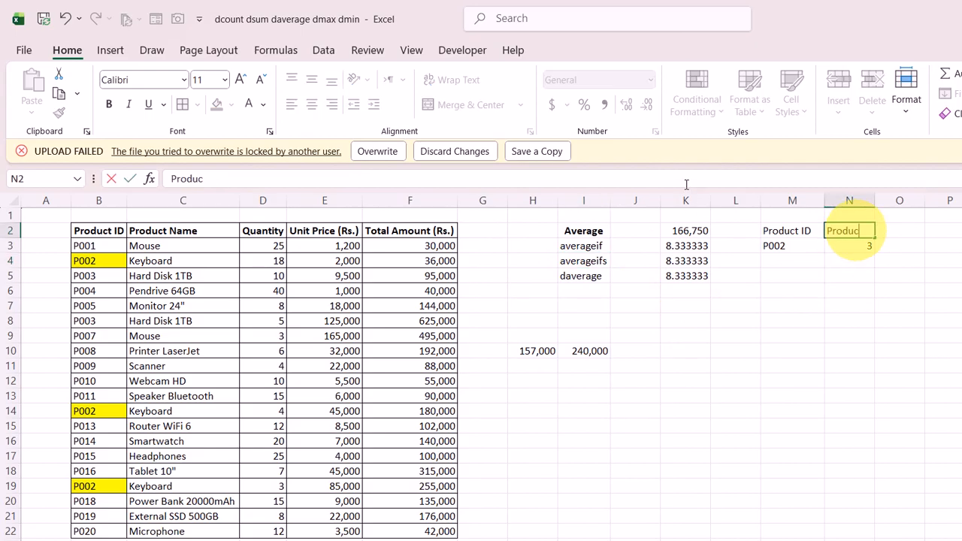
pyautogui.write('t Name')
pyautogui.press('Tab')
pyautogui.press('Down')
pyautogui.click(853, 244)
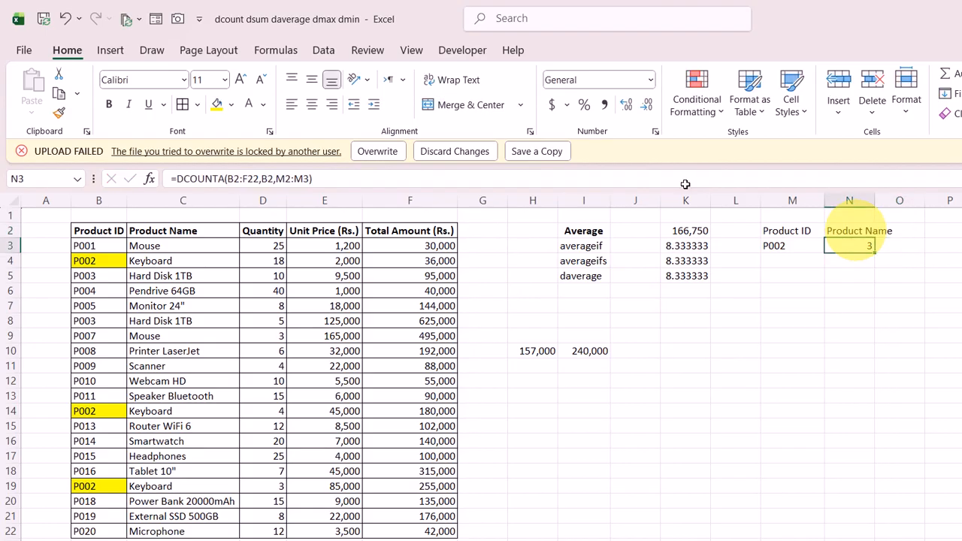
pyautogui.write('Keyboia')
pyautogui.press('BackSpace')
pyautogui.write('ard')
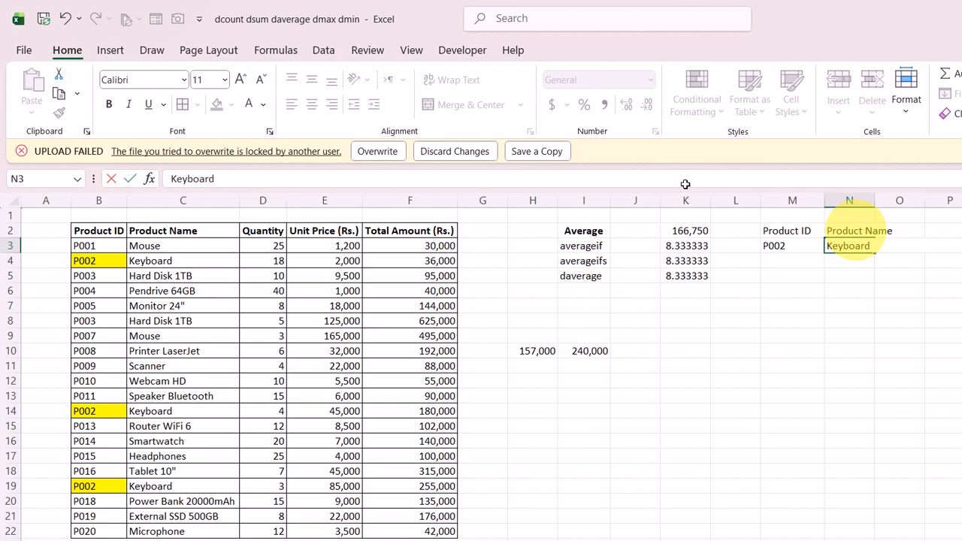
pyautogui.press('Return')
# Start a DAVERAGE formula in K6 with the whole product table B2:F22 as its database.
pyautogui.press('Left')
pyautogui.press('Down')
pyautogui.press('Left')
pyautogui.press('Left')
pyautogui.press('Down')
pyautogui.press('F2')
pyautogui.write('=d')
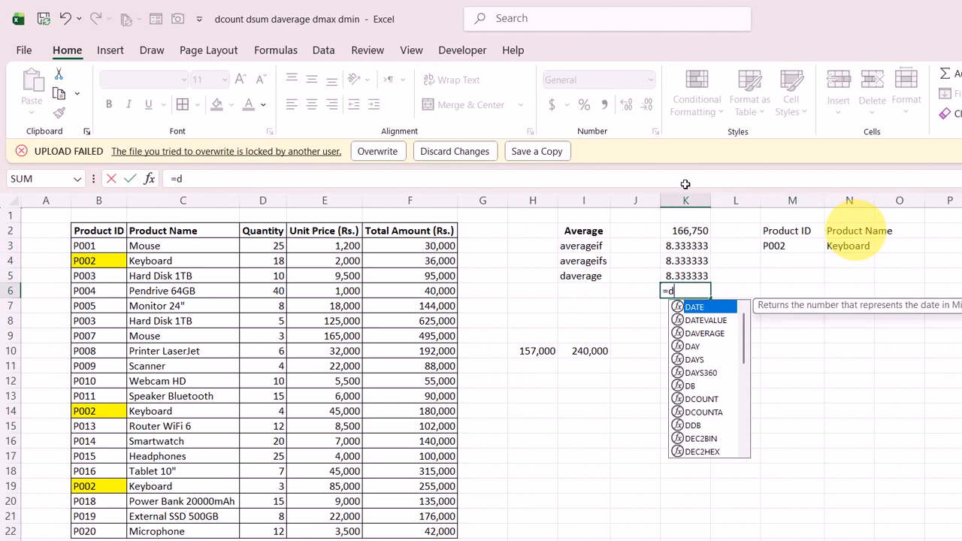
pyautogui.write('ave')
pyautogui.press('Tab')
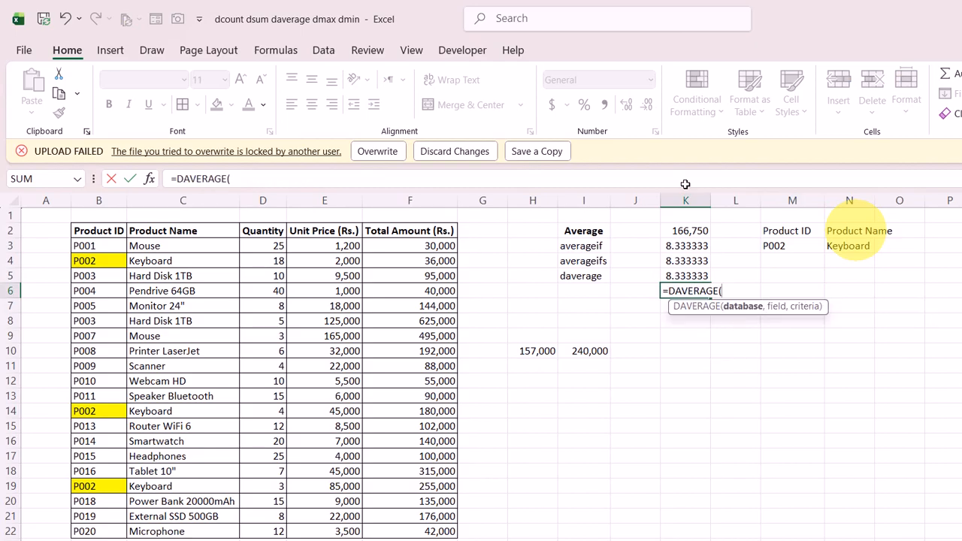
pyautogui.moveTo(94, 232); pyautogui.dragTo(412, 460)
pyautogui.moveTo(402, 516); pyautogui.dragTo(403, 529)
pyautogui.write(',')
# Complete the DAVERAGE formula in K6 with the Quantity header D2 as field and the two-column range M2:N3 as criteria.
pyautogui.click(262, 232)
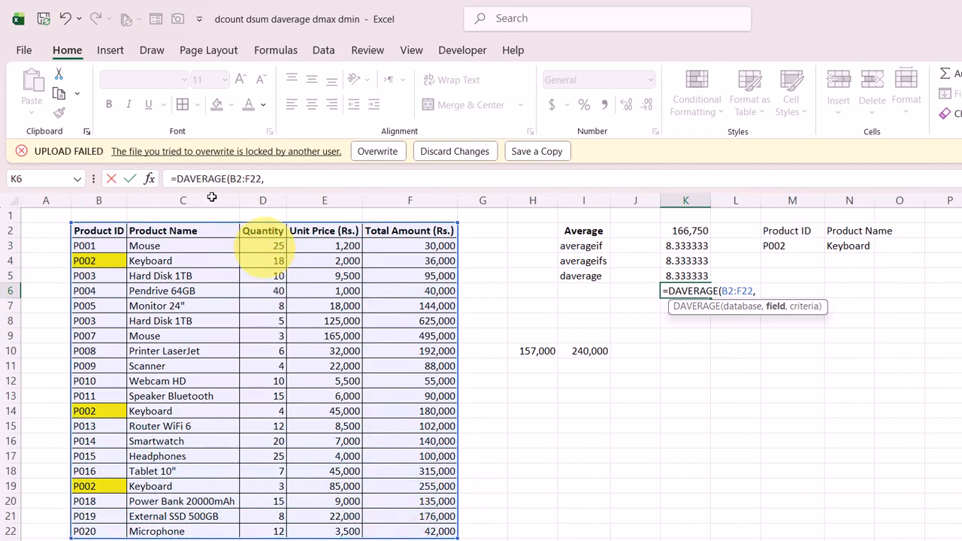
pyautogui.write(',')
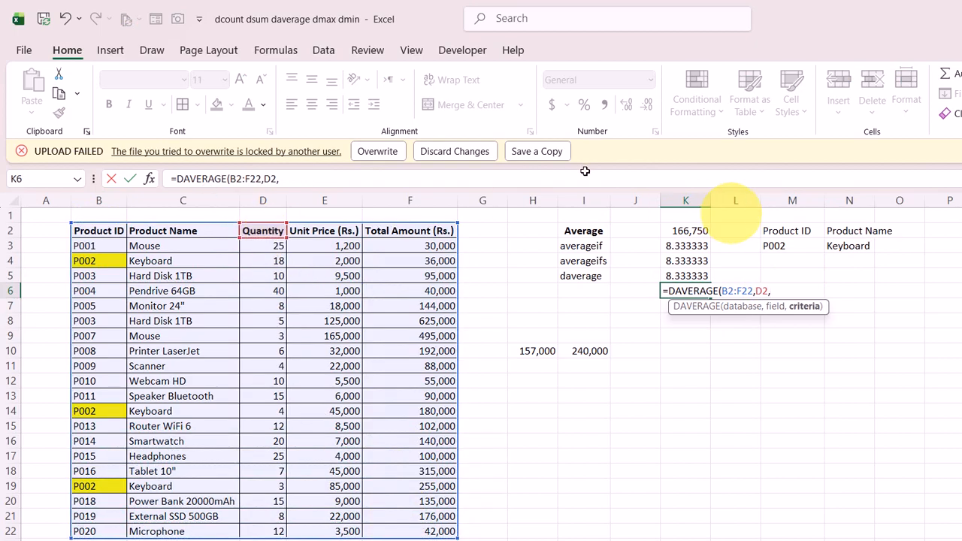
pyautogui.moveTo(792, 232); pyautogui.dragTo(848, 248)
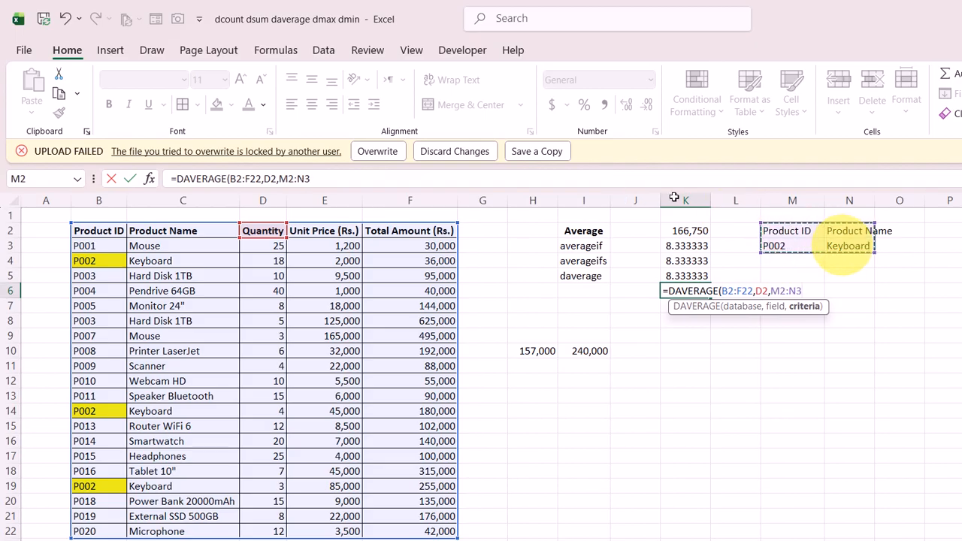
pyautogui.press('Return')
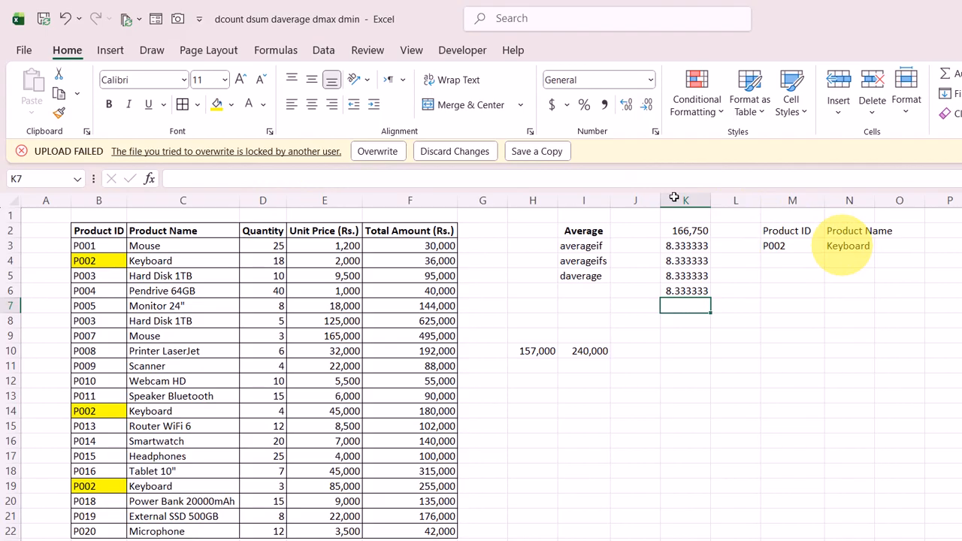
pyautogui.click(525, 524)
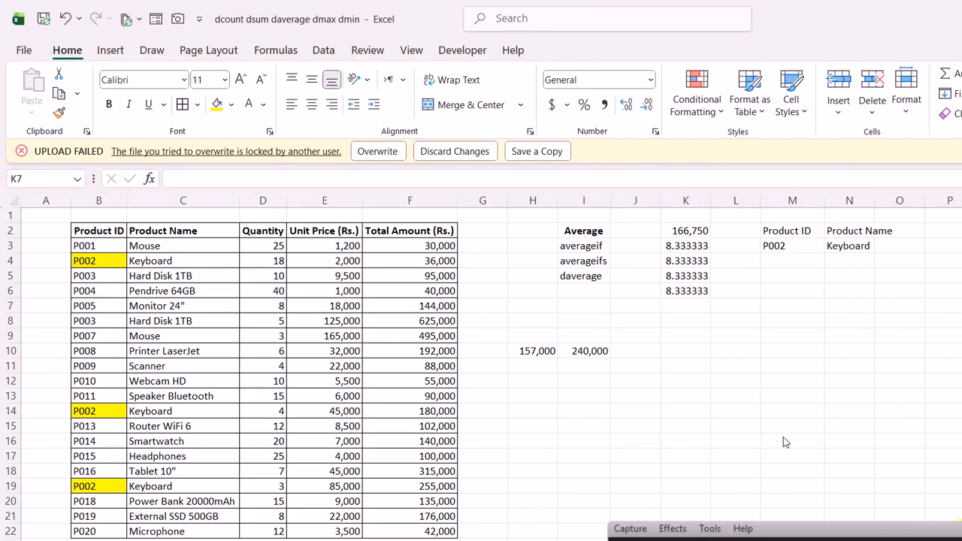